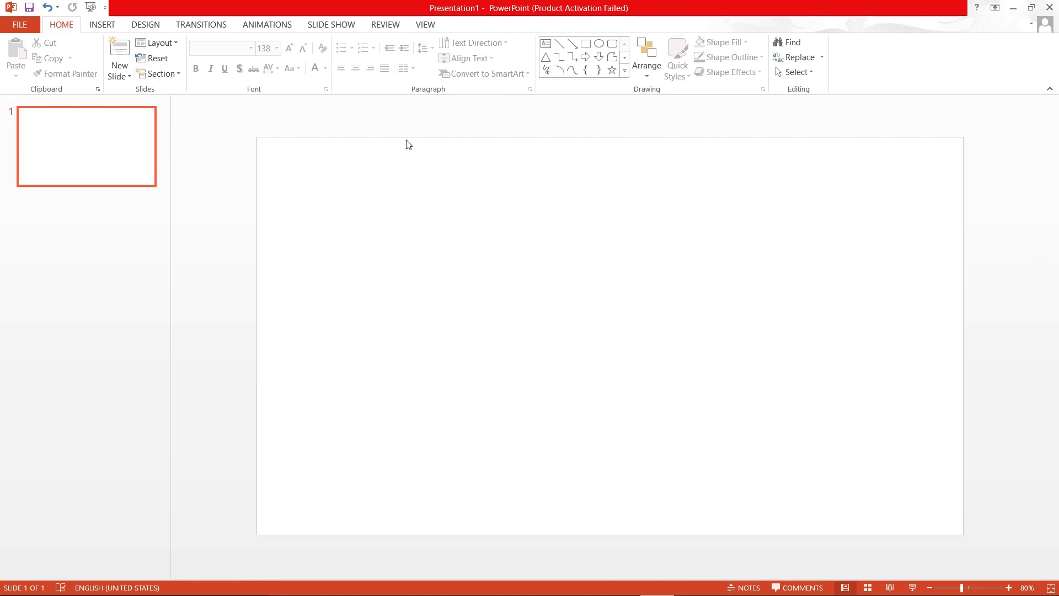
Step: Draw a text box across the middle of the slide
left_click(101, 26)
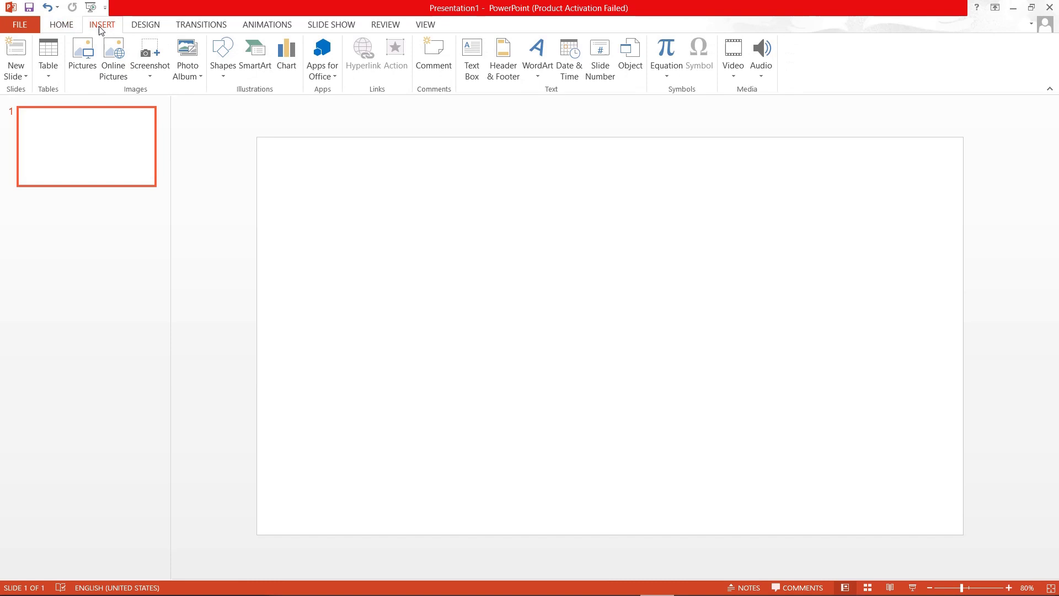
left_click(214, 74)
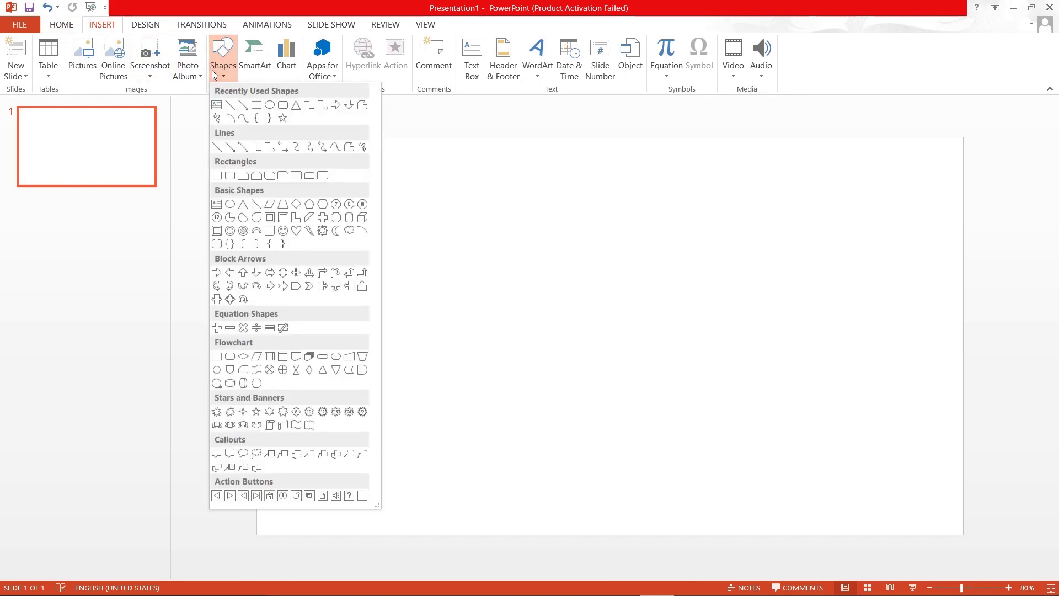
left_click(216, 105)
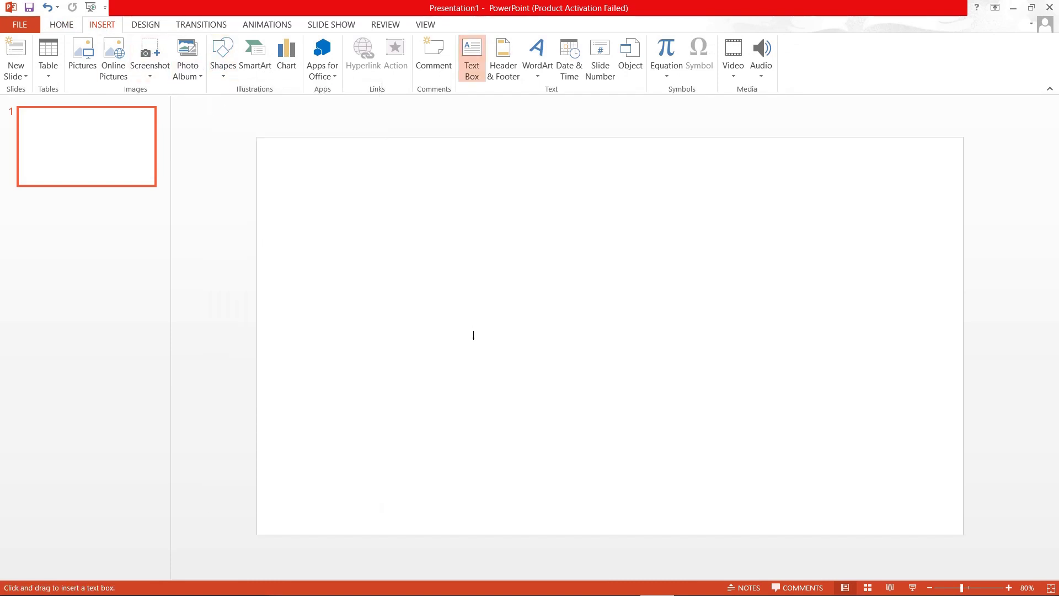
left_click_drag(432, 272, 873, 382)
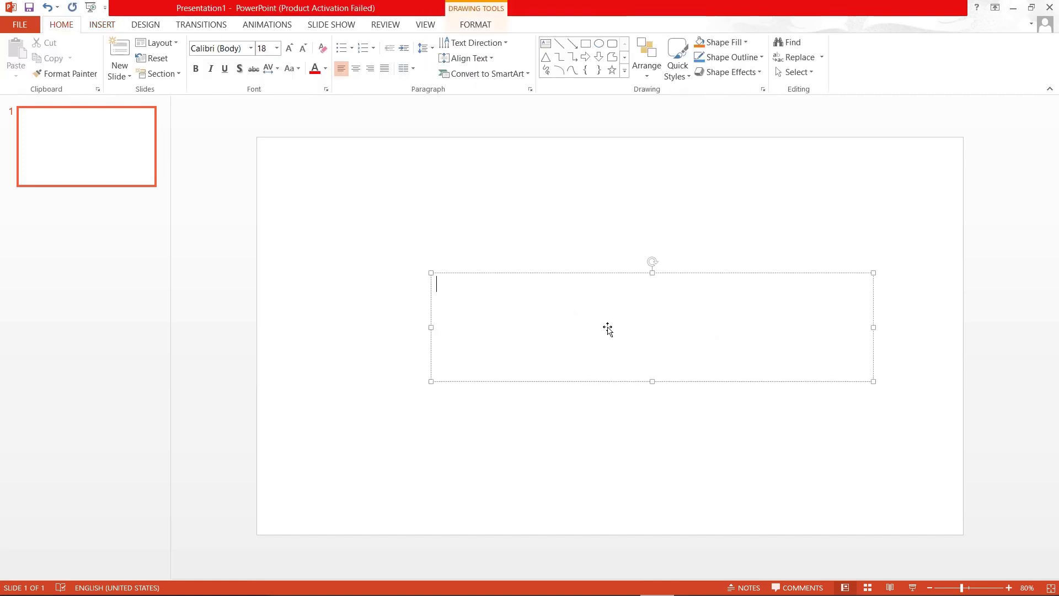
Step: Set the font to 96-point AdLib and type 'Clueless'
left_click(277, 48)
left_click(266, 353)
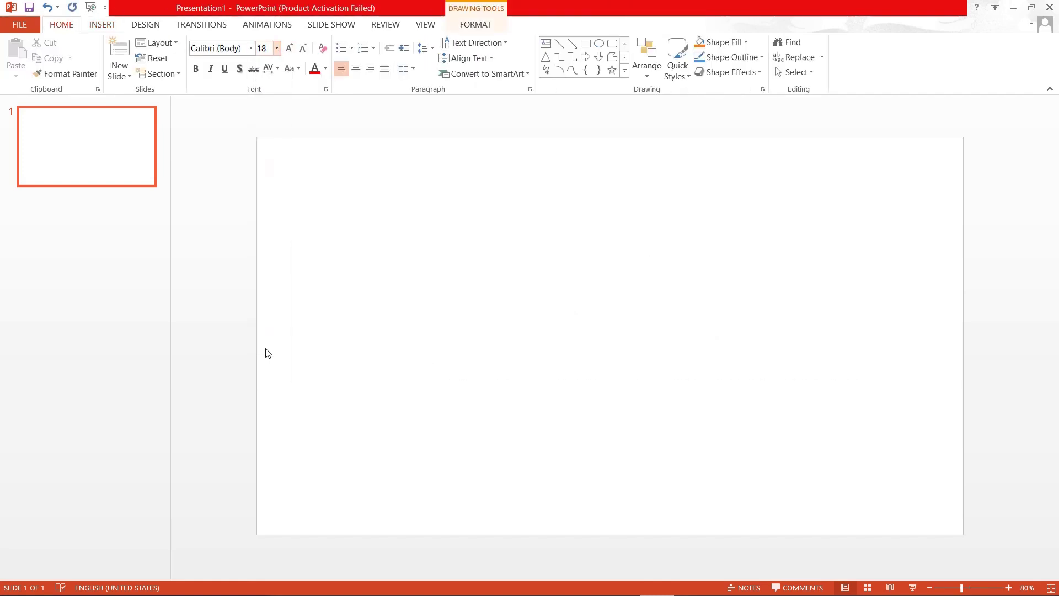
left_click(251, 48)
left_click(251, 129)
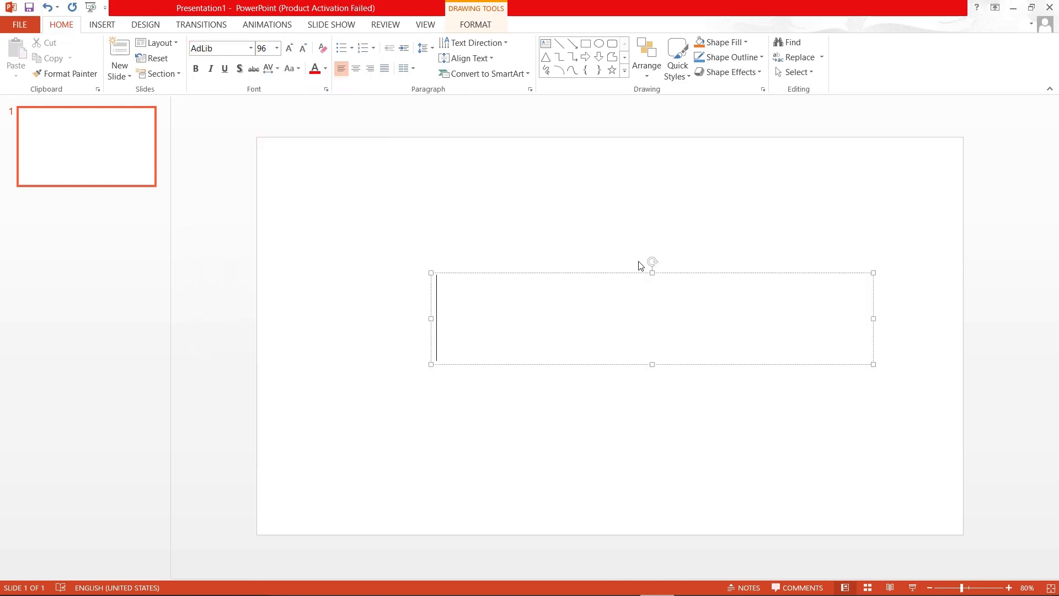
type("Clueless")
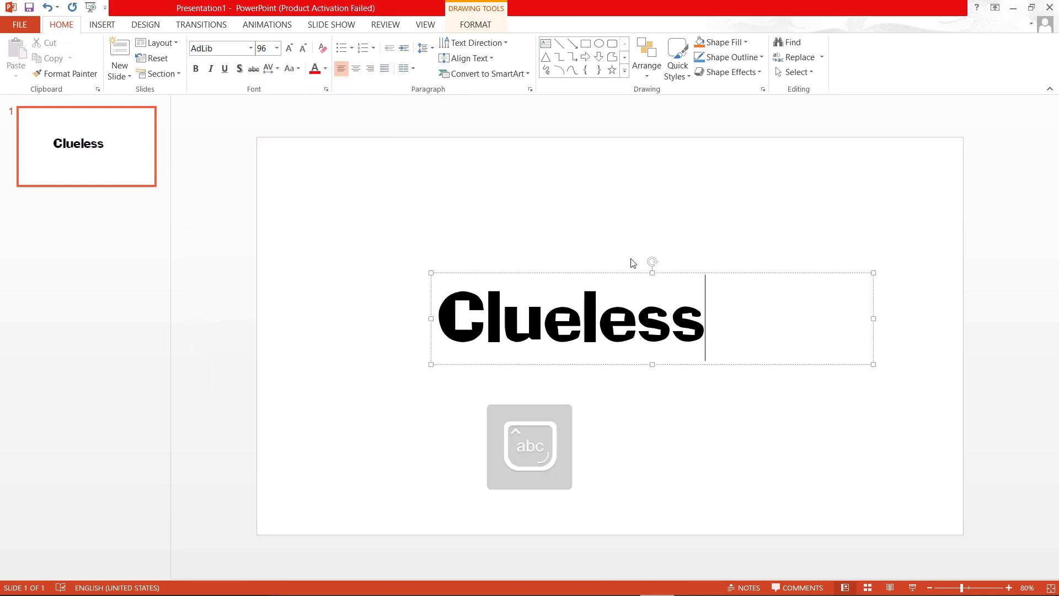
Step: Centre the text within its box, then align the box centre and middle on the slide
left_click(356, 68)
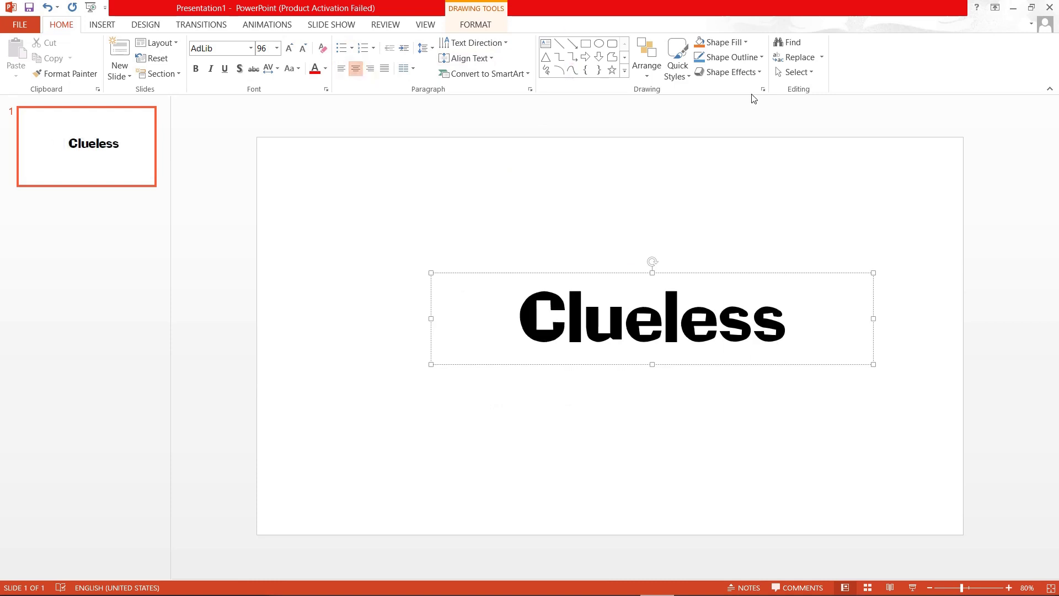
left_click(646, 60)
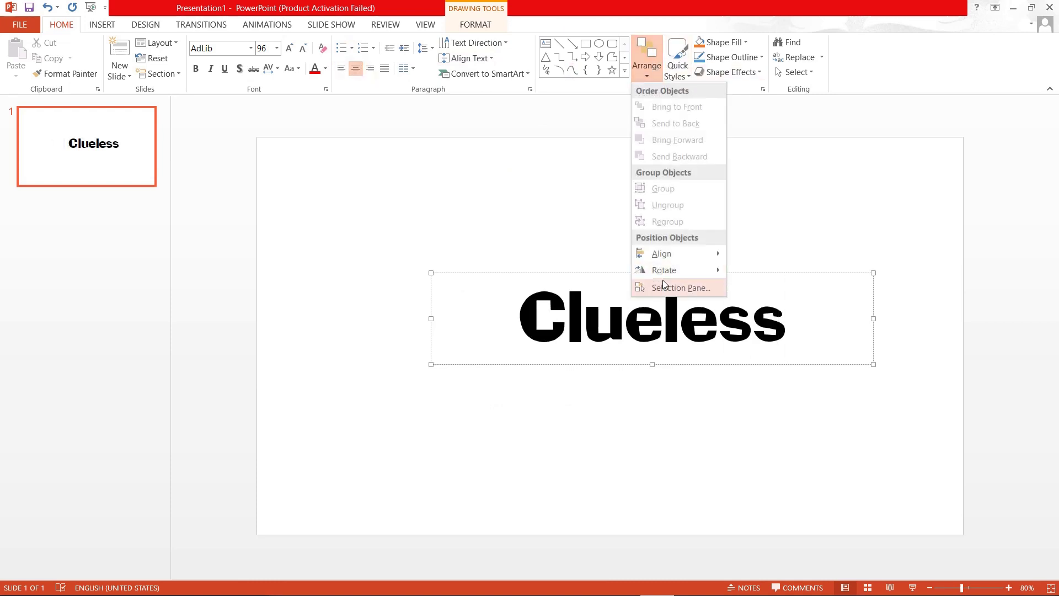
mouse_move(665, 254)
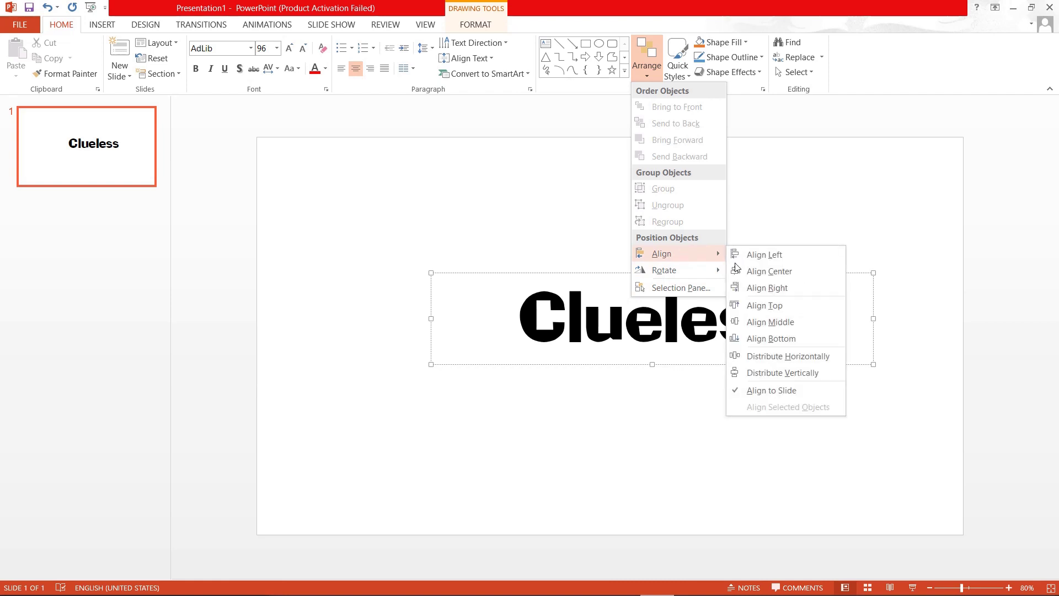
left_click(772, 270)
left_click(647, 61)
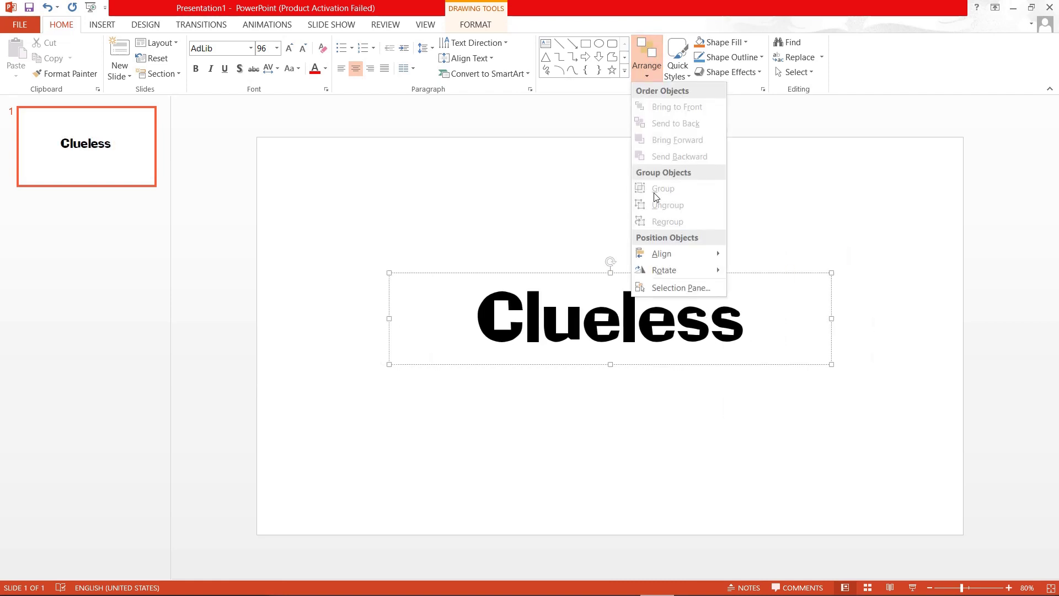
mouse_move(668, 255)
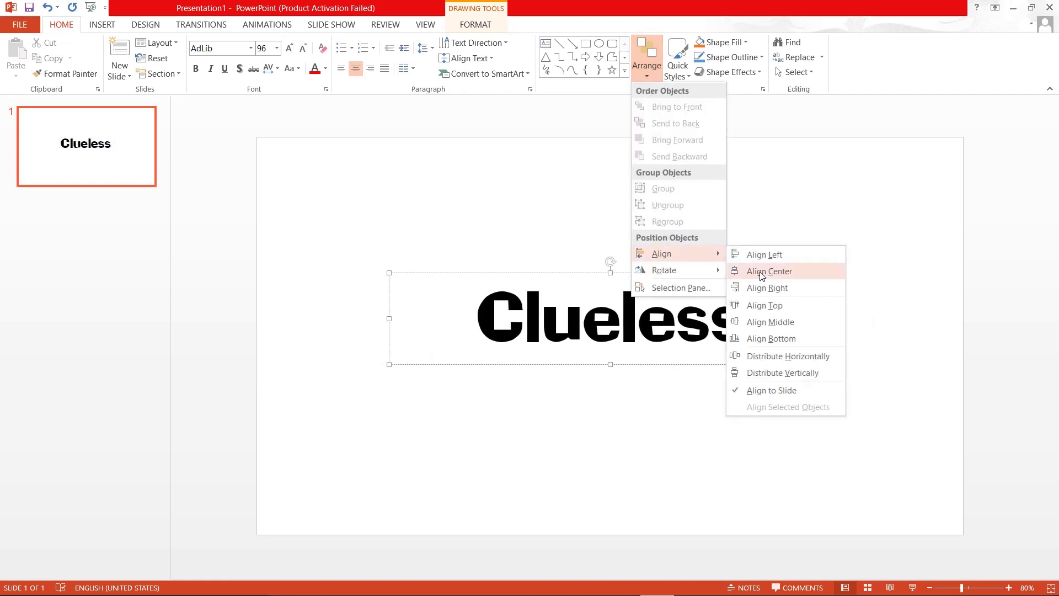
left_click(808, 320)
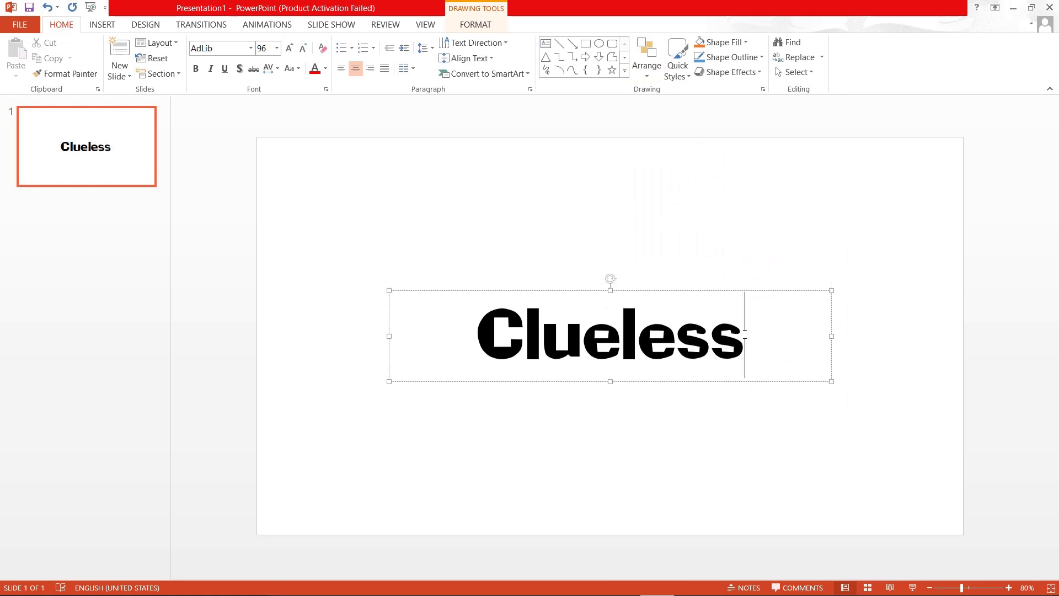
Step: Enlarge all the Clueless text to 138 point and re-centre the box vertically
key("ctrl+a")
left_click(289, 49)
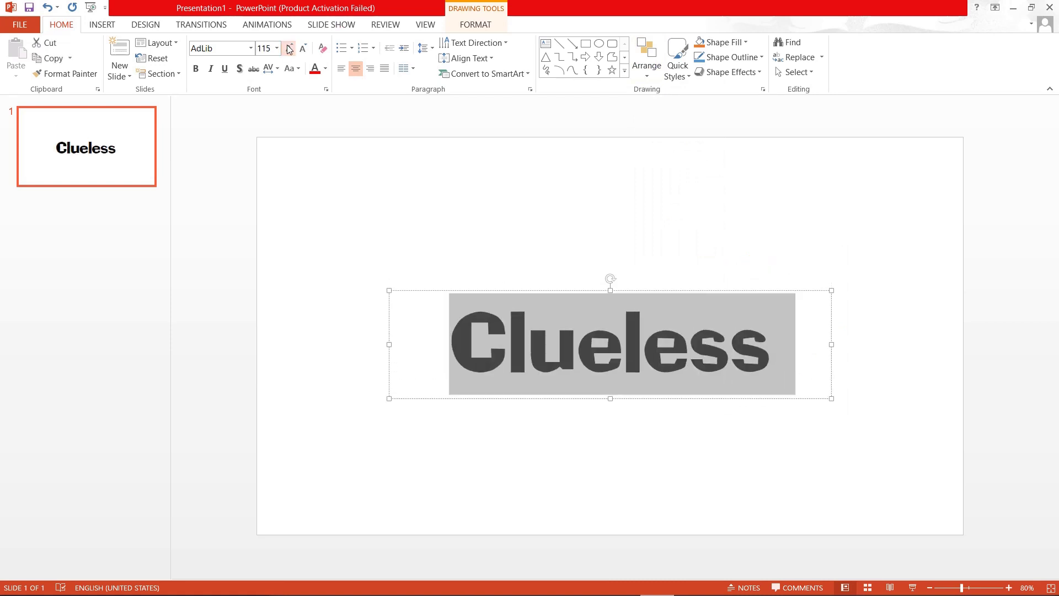
left_click(289, 49)
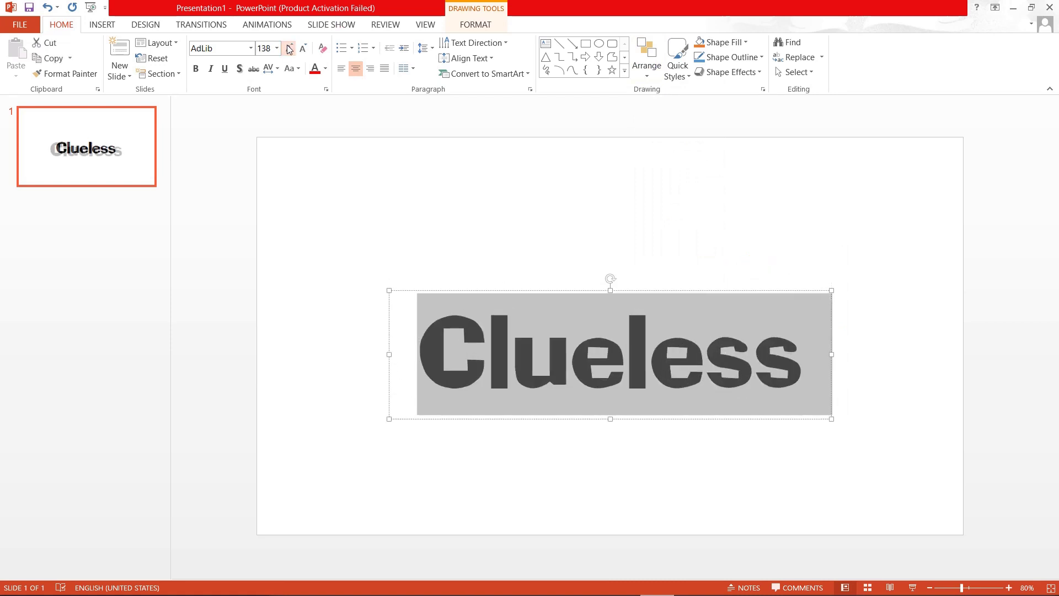
left_click(642, 82)
mouse_move(662, 255)
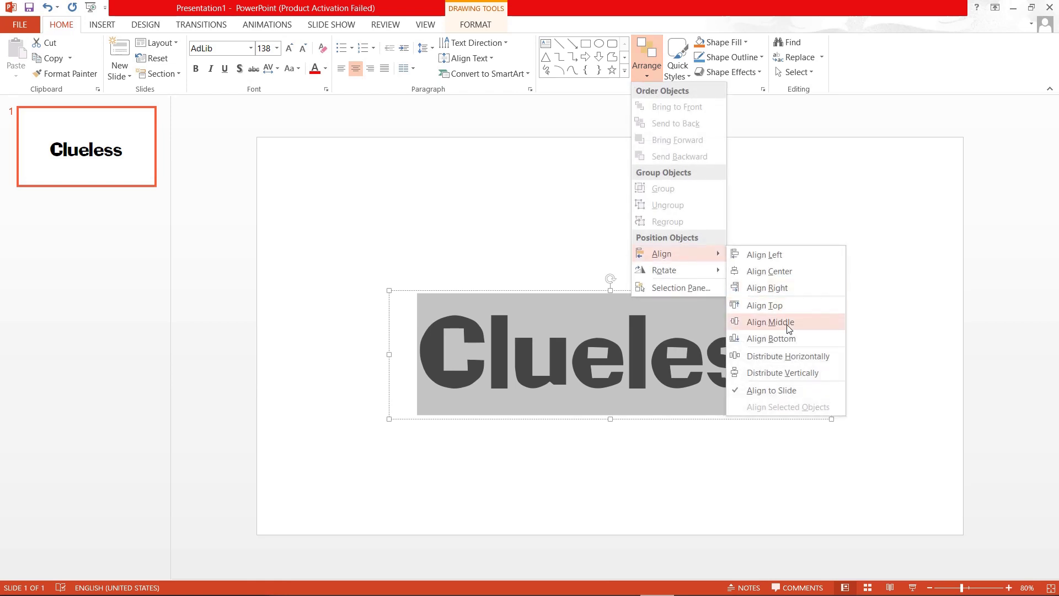
left_click(789, 323)
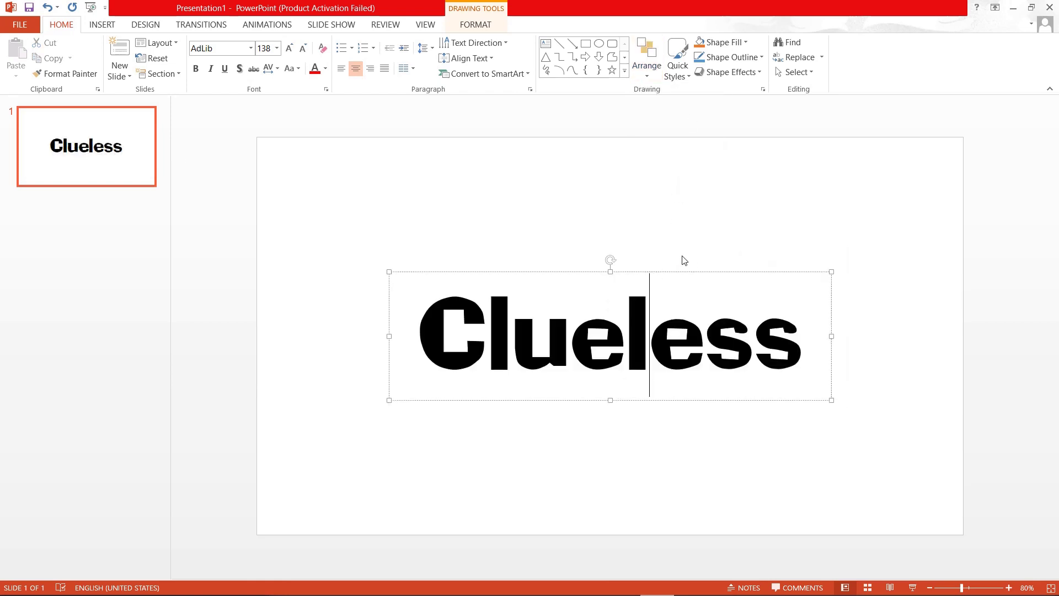
Step: Reselect the Clueless text box and bring up the Text Fill gradient options under Drawing Tools Format
left_click(655, 245)
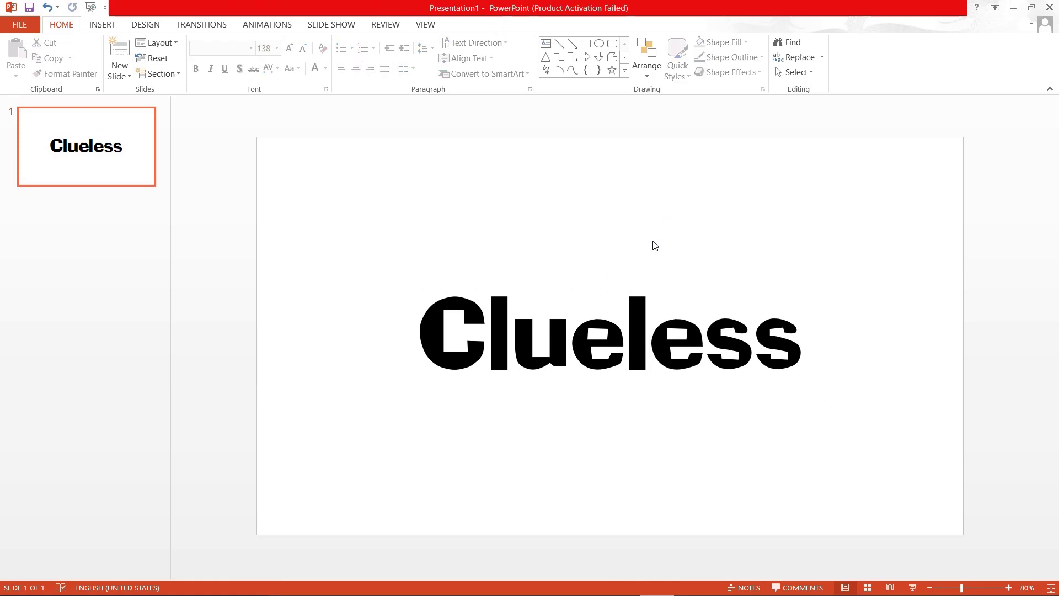
left_click(628, 284)
left_click(500, 25)
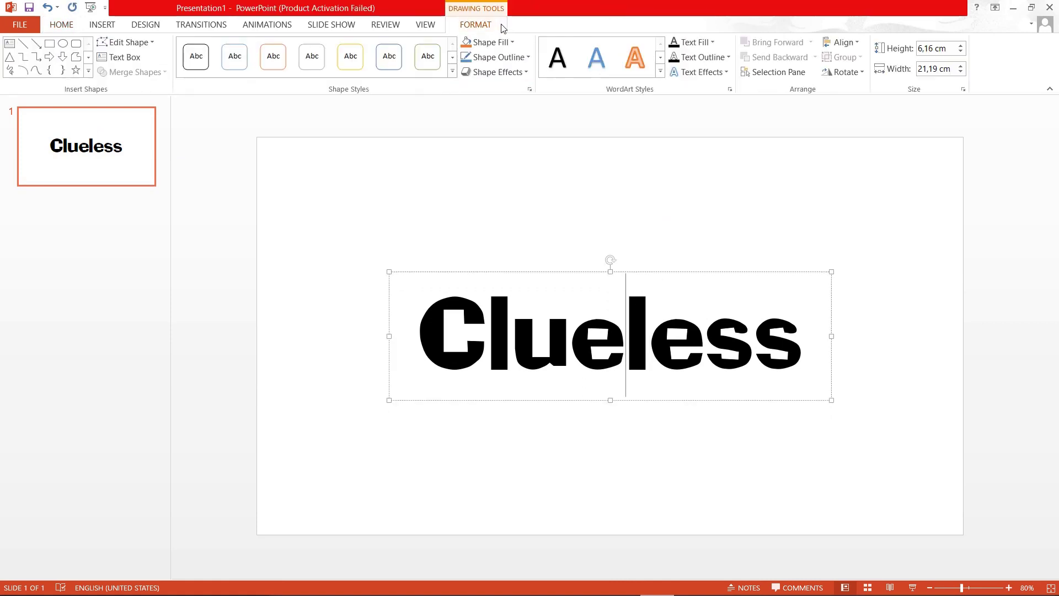
left_click(704, 46)
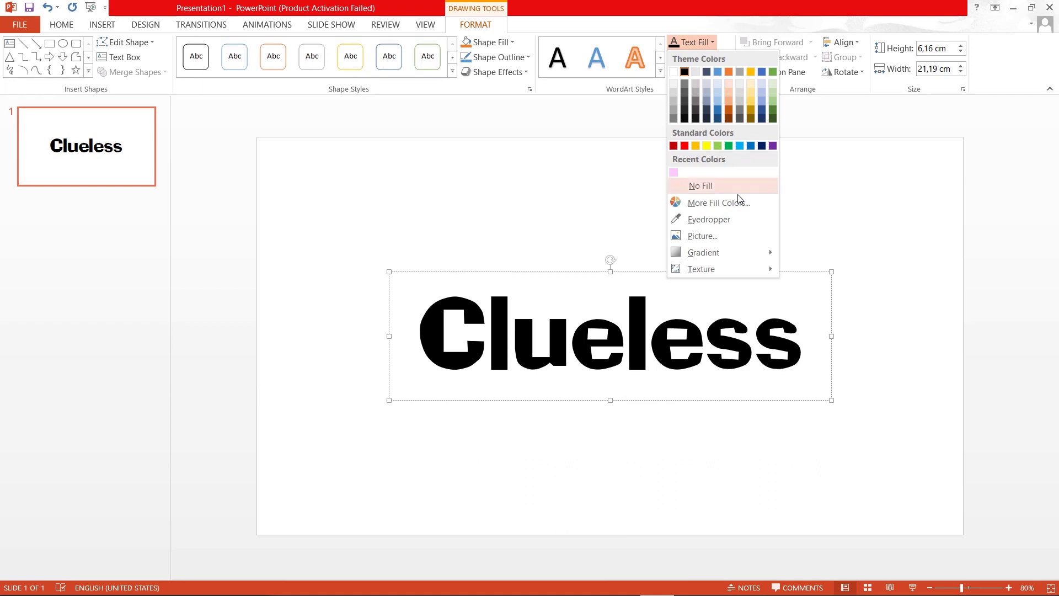
mouse_move(733, 261)
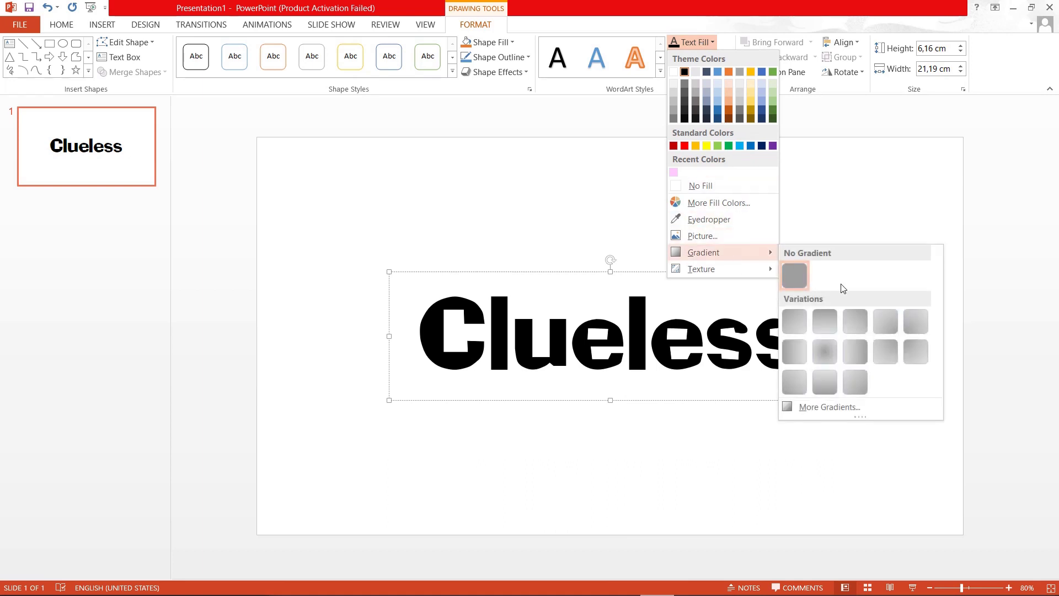
Step: Open the full gradient settings, apply a gradient fill and try the Radial and Rectangular types
left_click(833, 409)
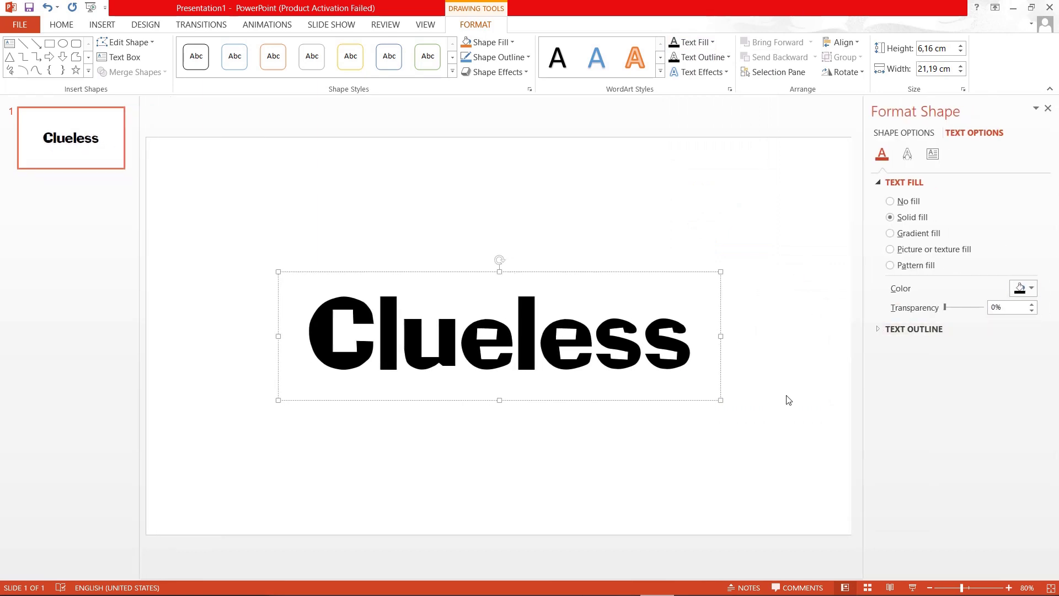
left_click(905, 238)
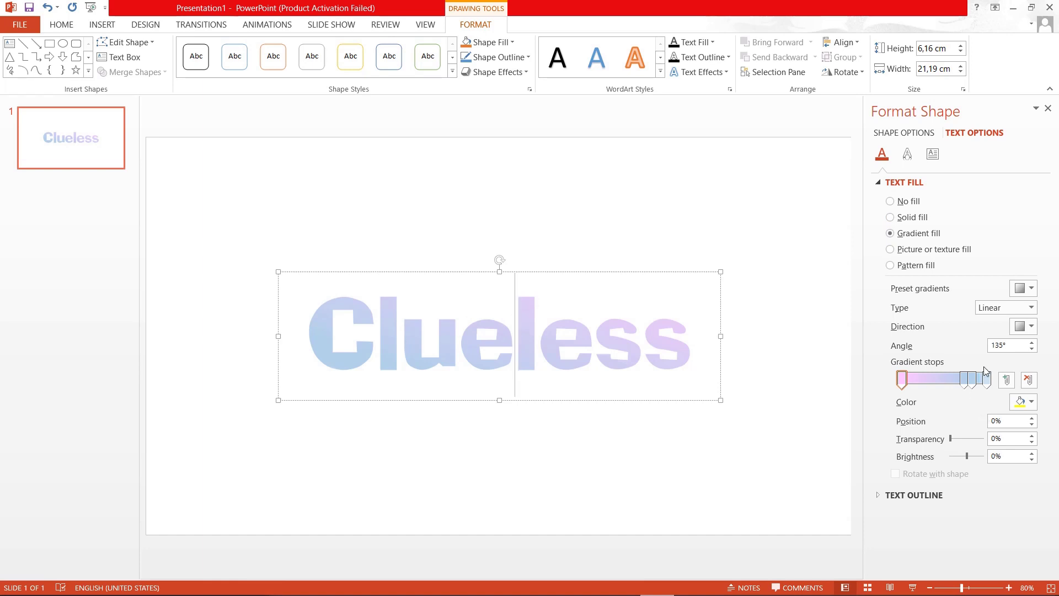
left_click(1025, 311)
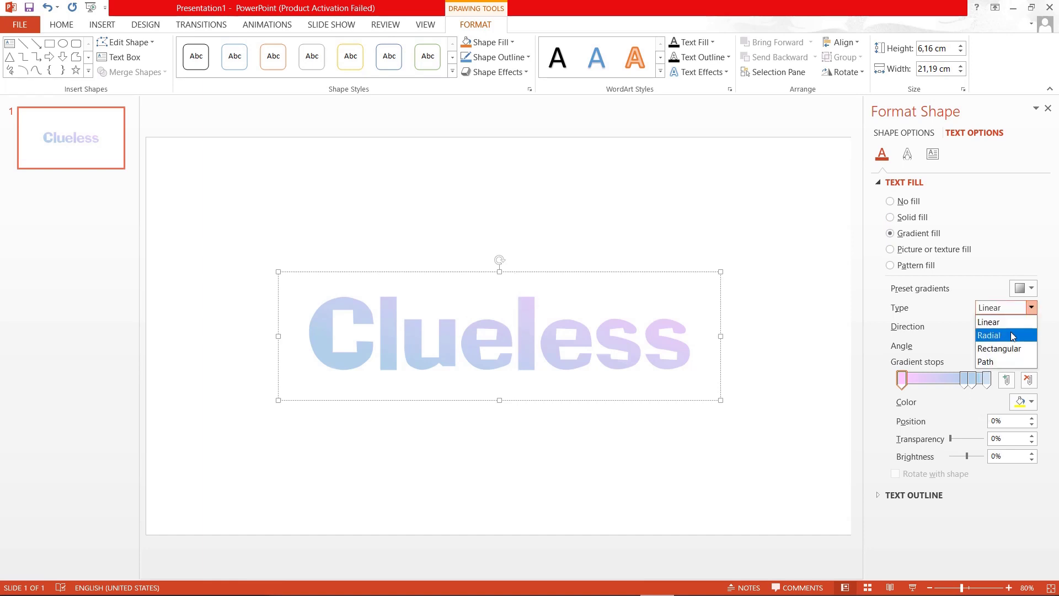
left_click(1020, 335)
left_click(1030, 307)
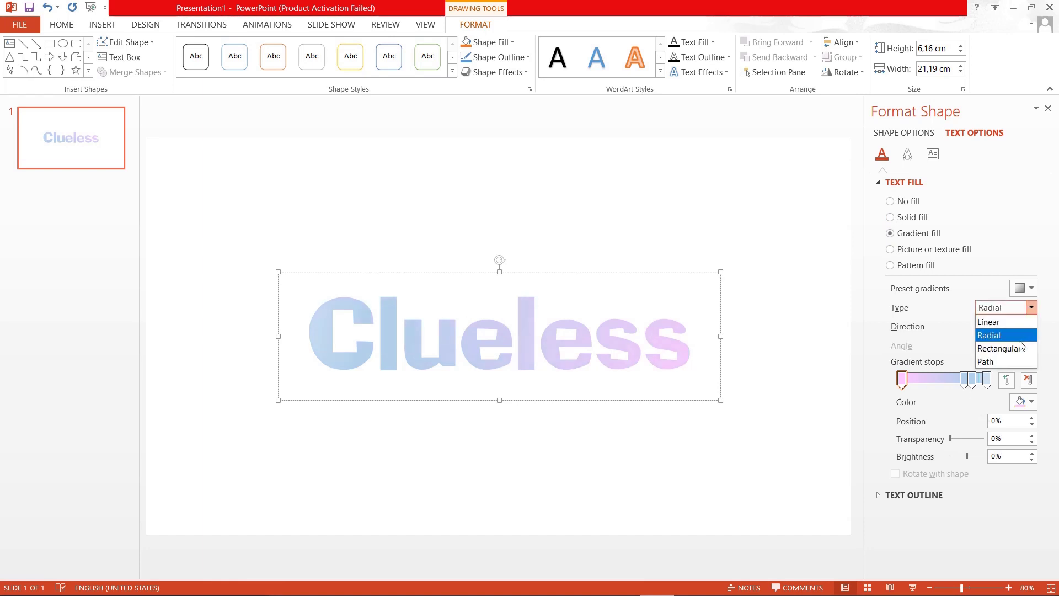
left_click(1020, 348)
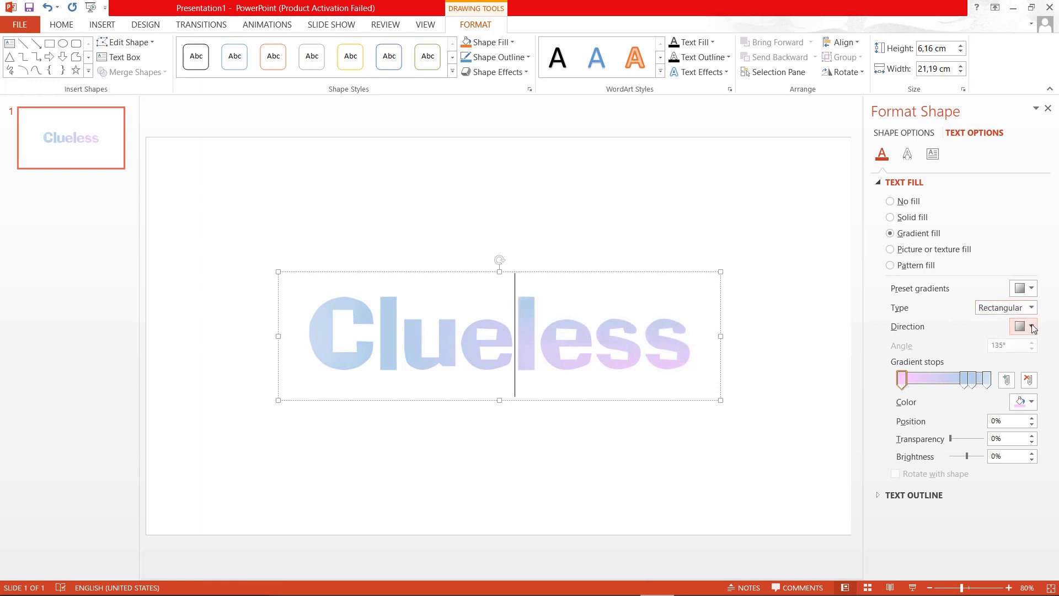
Step: Try the Path and Rectangular types, settle on a 45° Linear gradient, and view the presets
left_click(1032, 309)
left_click(1010, 362)
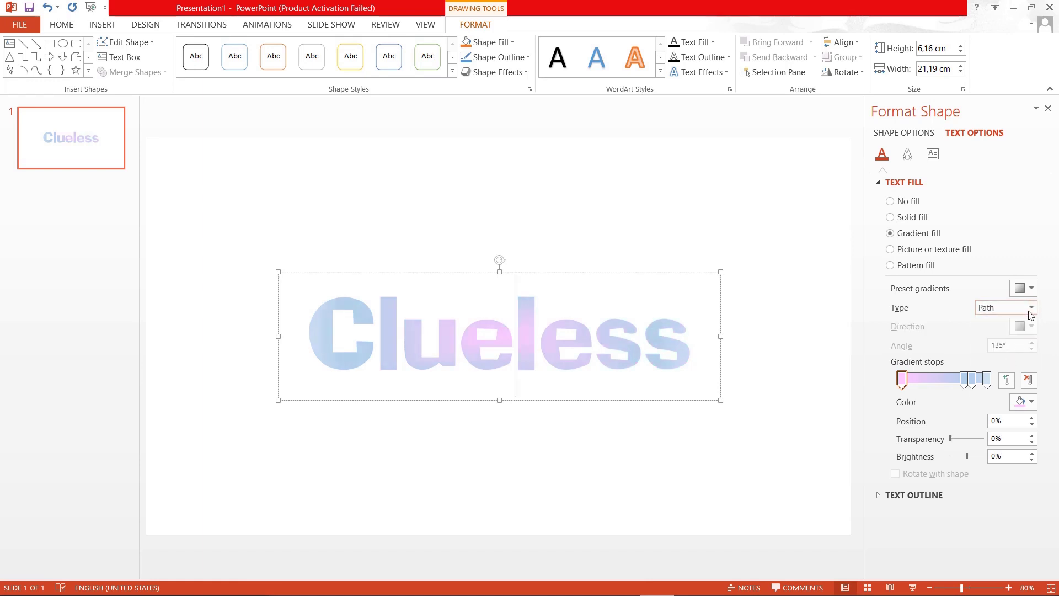
left_click(1031, 309)
left_click(1015, 348)
left_click(1028, 308)
left_click(1015, 317)
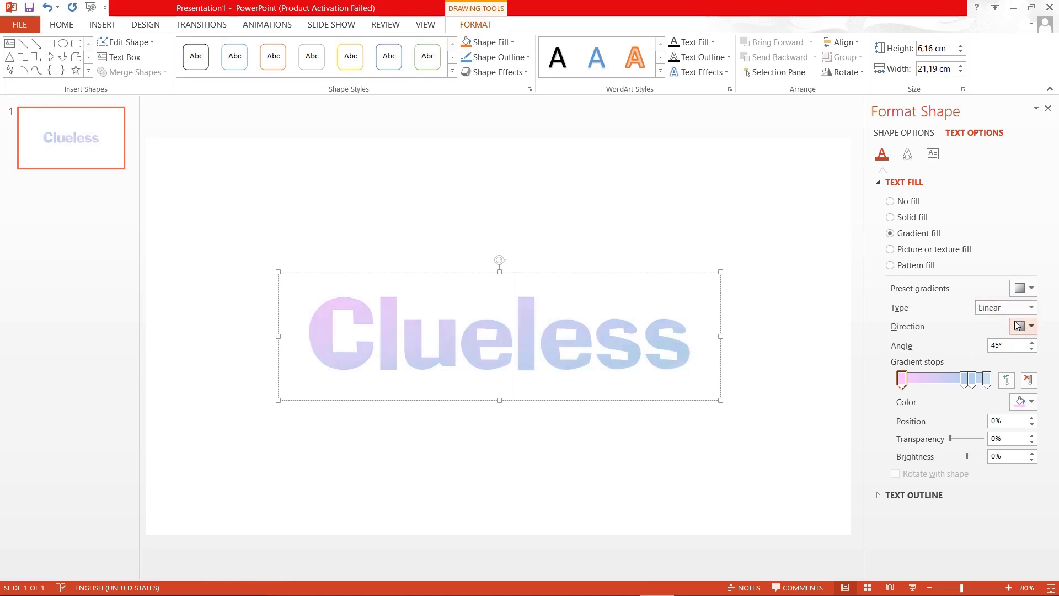
left_click(1026, 291)
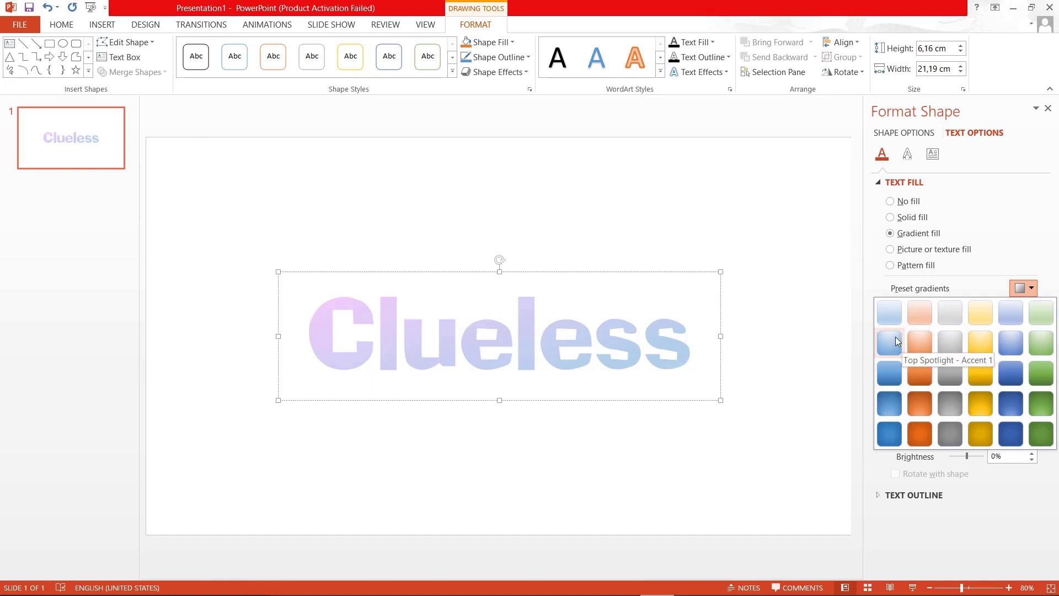
Step: Close the presets, select the 74% gradient stop and colour it orange from the Standard palette
left_click(1034, 289)
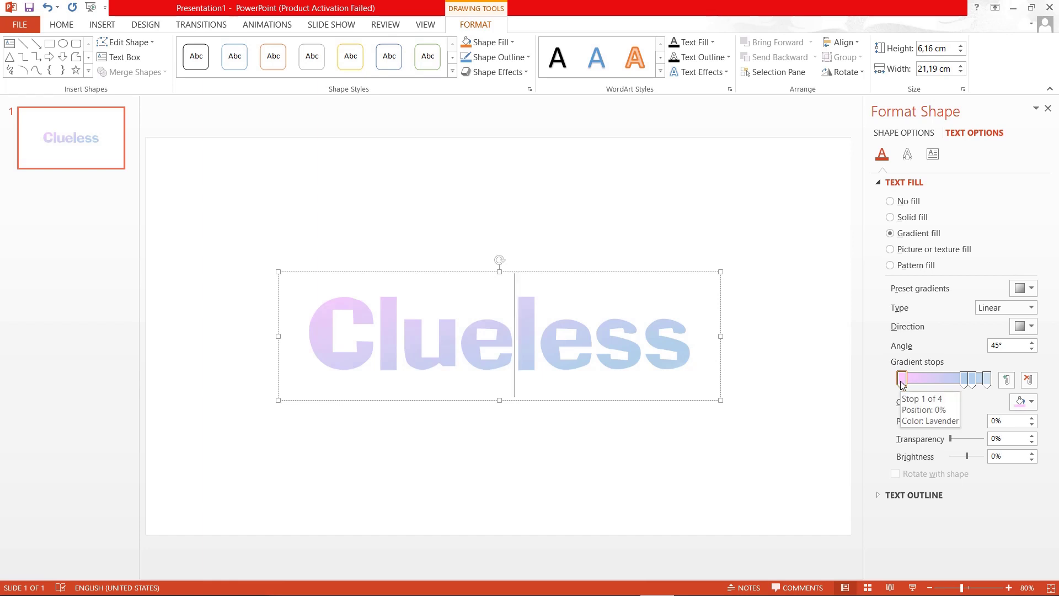
left_click(1028, 401)
left_click(1028, 401)
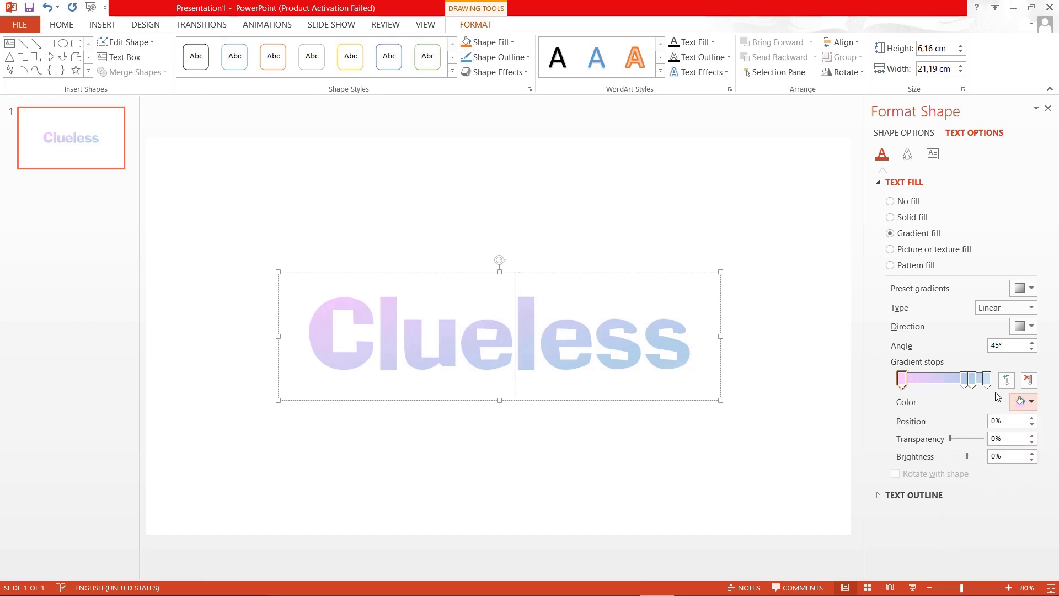
left_click(965, 382)
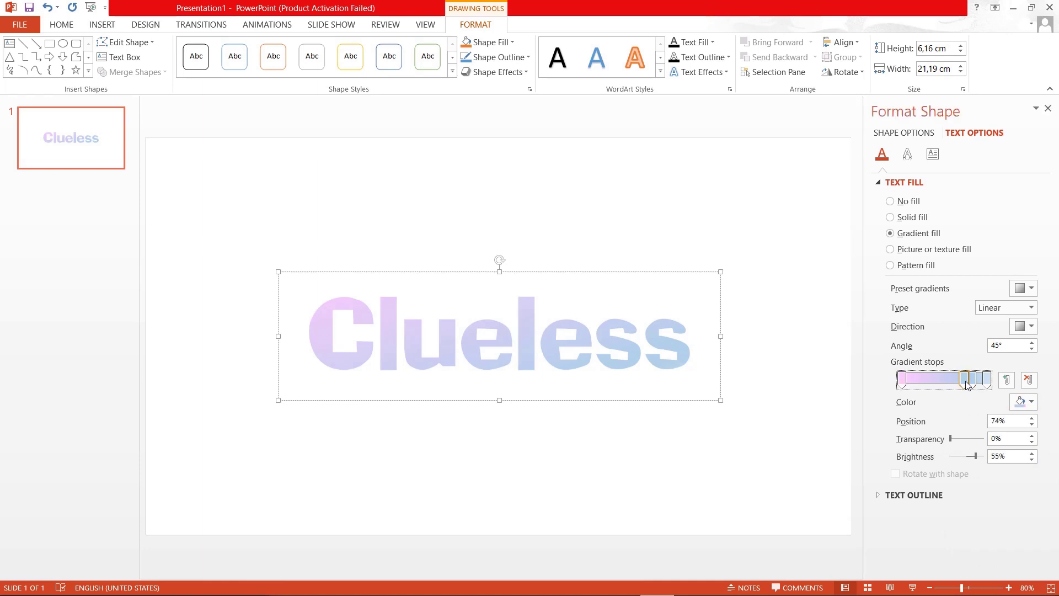
left_click(1015, 405)
left_click(1002, 549)
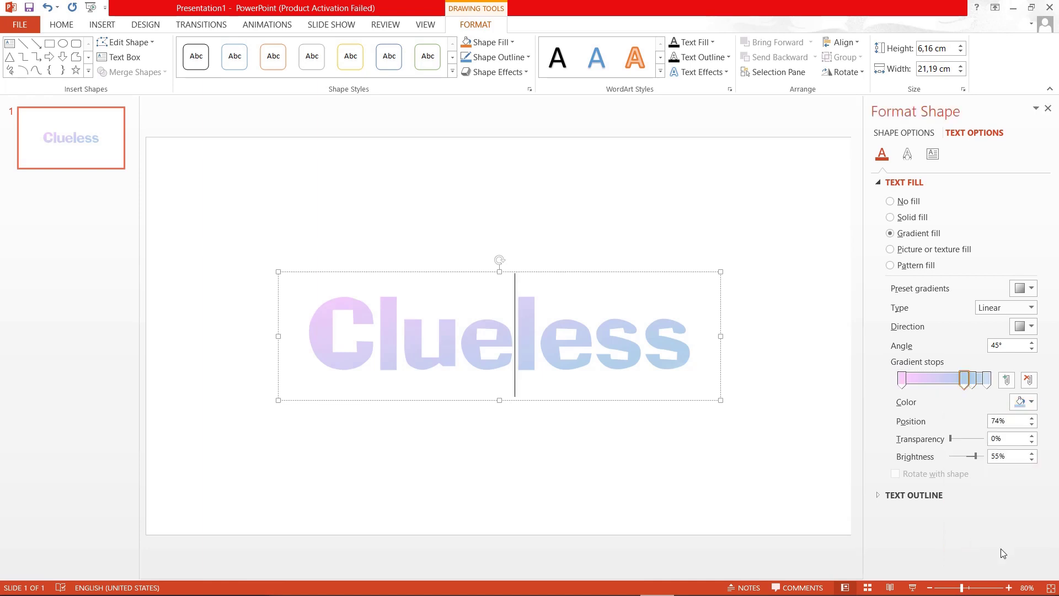
left_click(456, 190)
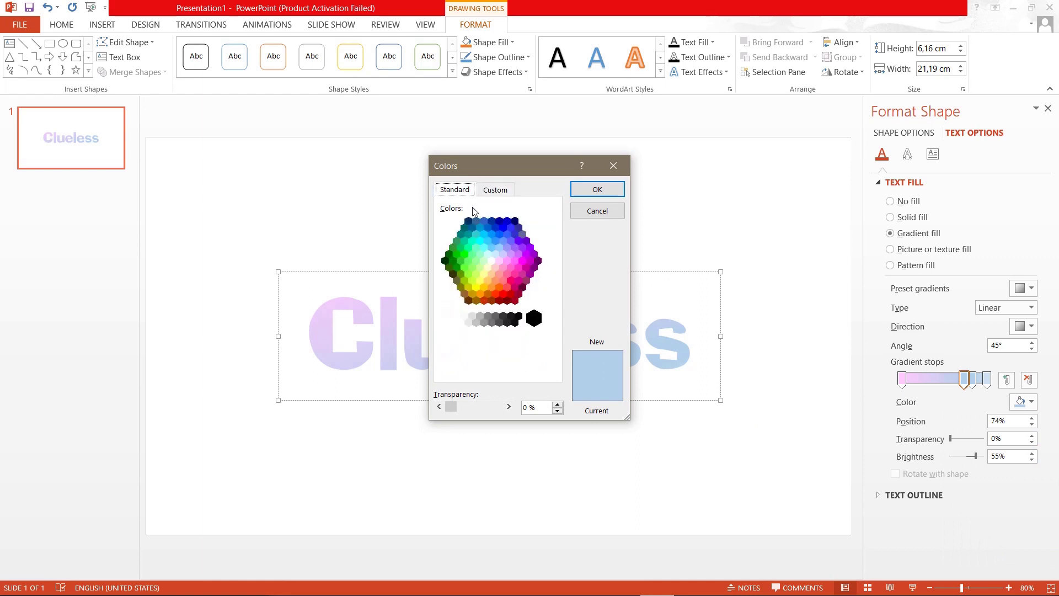
left_click(514, 260)
left_click(488, 281)
key("Return")
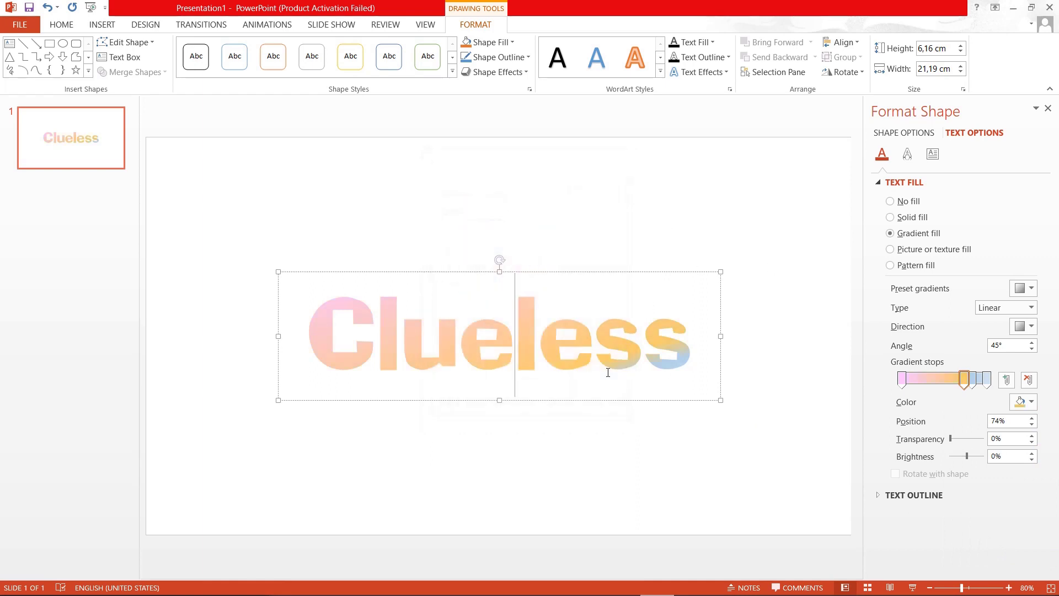
Step: Reselect the Clueless text box and bring up its text fill gradient stops
left_click(765, 345)
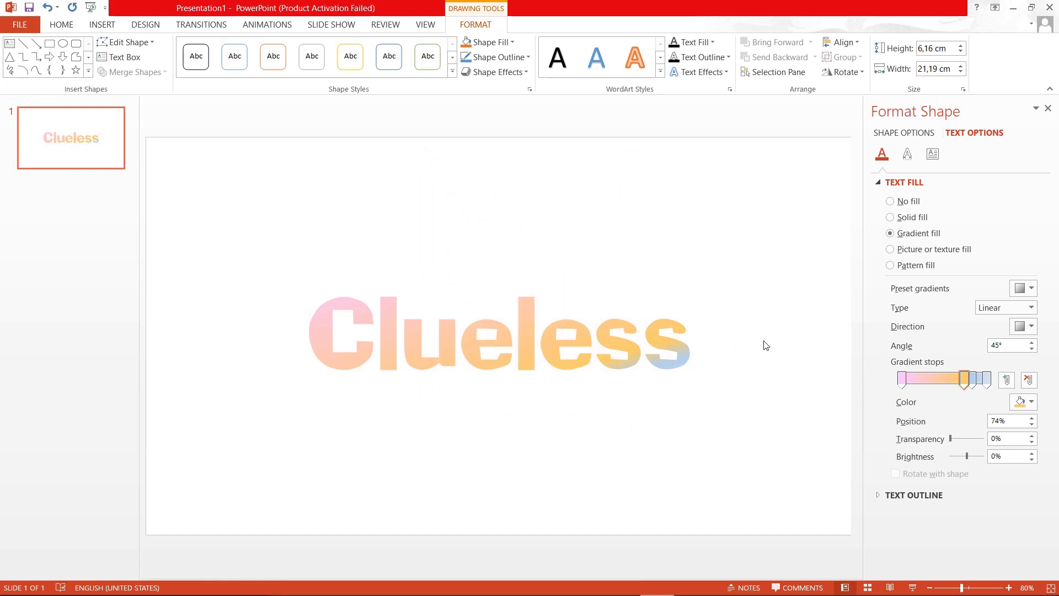
left_click(593, 345)
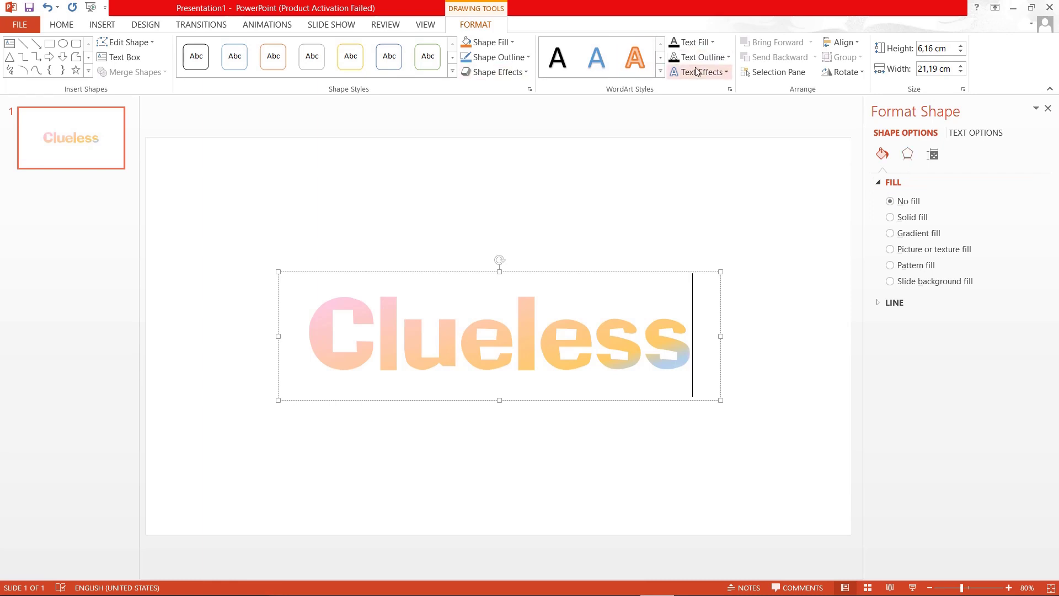
left_click(977, 134)
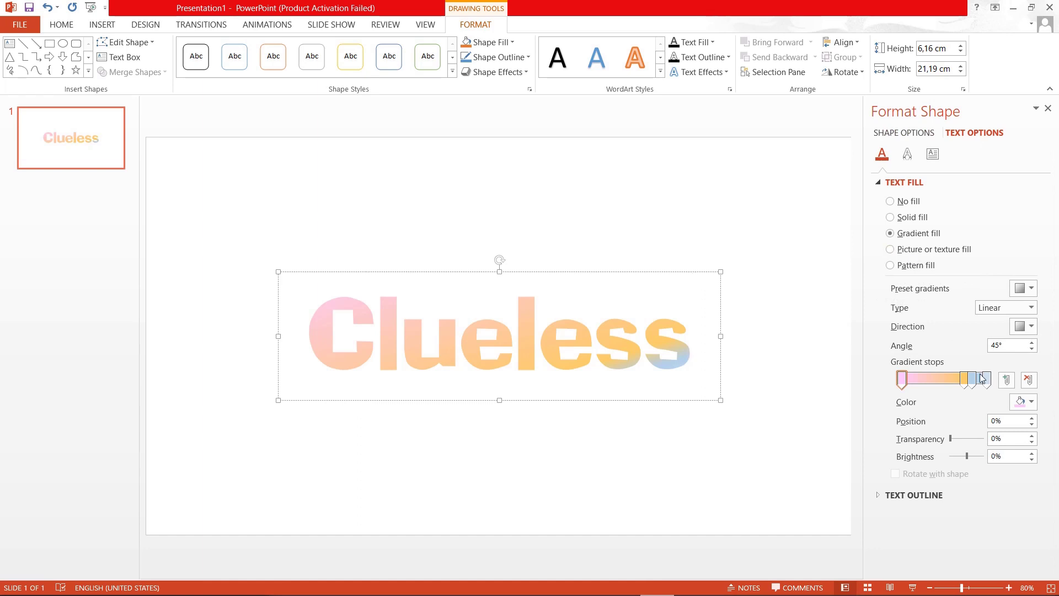
left_click(974, 380)
left_click(1025, 404)
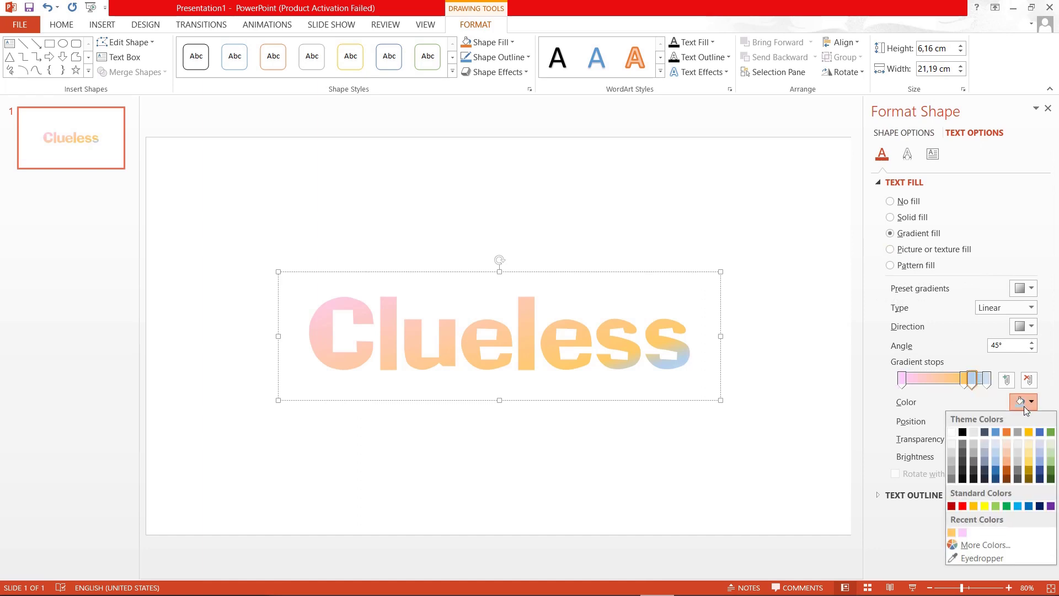
left_click(1018, 432)
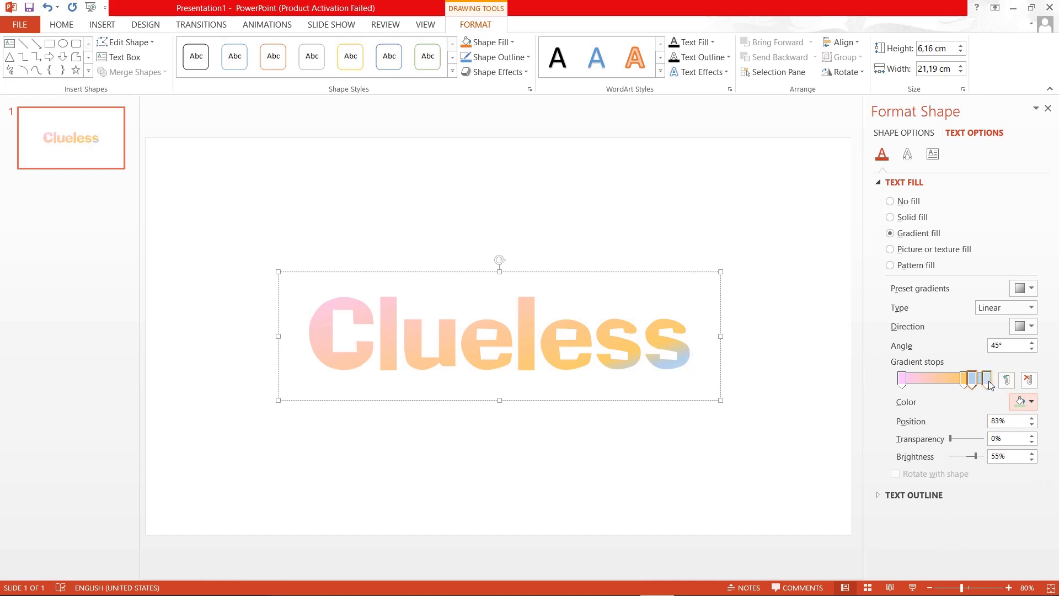
Step: Colour the 83% gradient stop light green
left_click(971, 381)
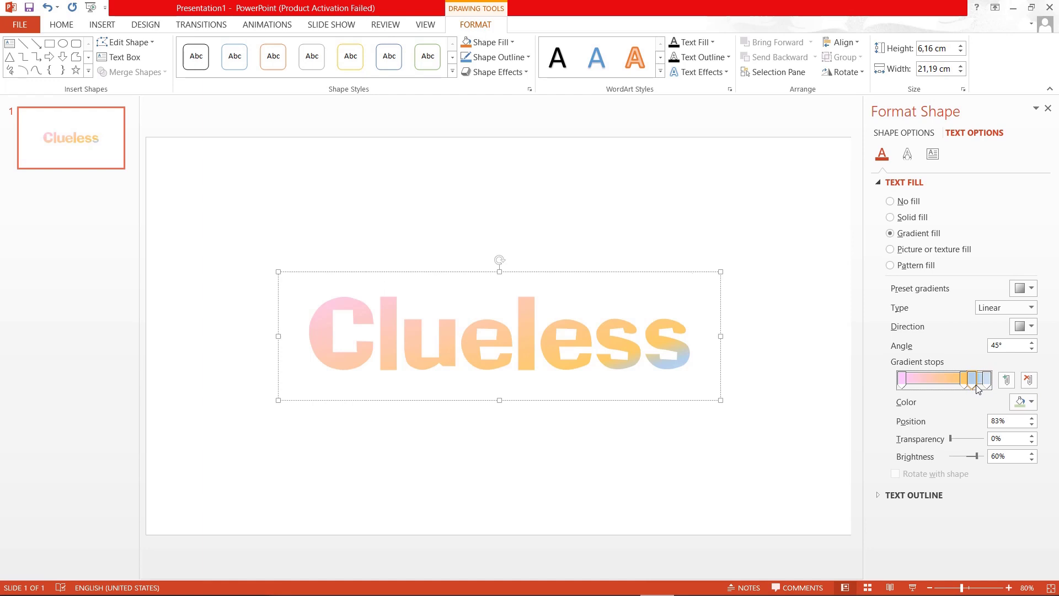
left_click(984, 385)
left_click(972, 380)
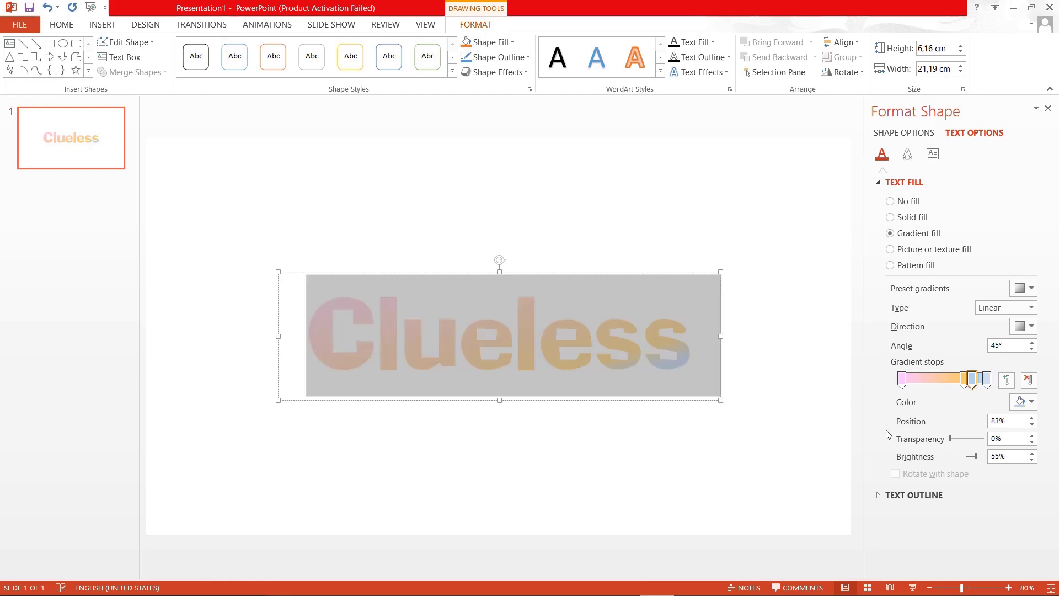
left_click(1030, 402)
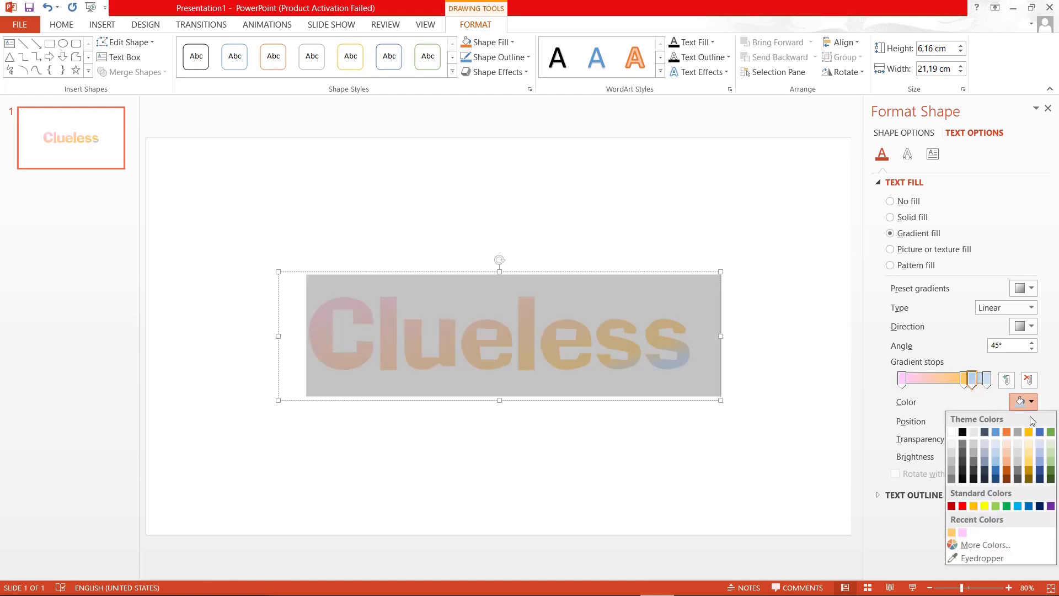
left_click(1050, 452)
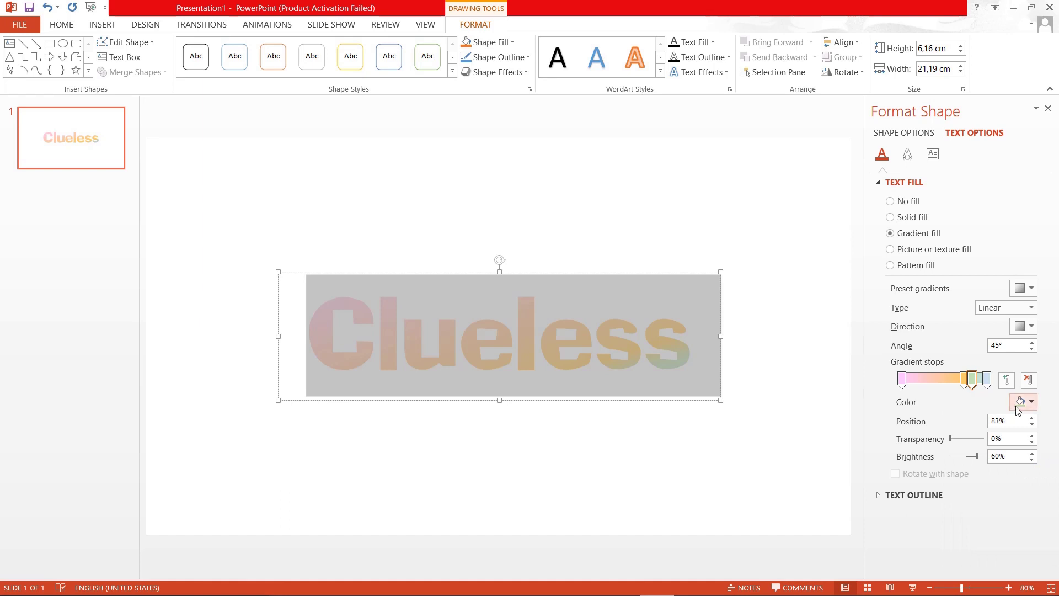
left_click(965, 384)
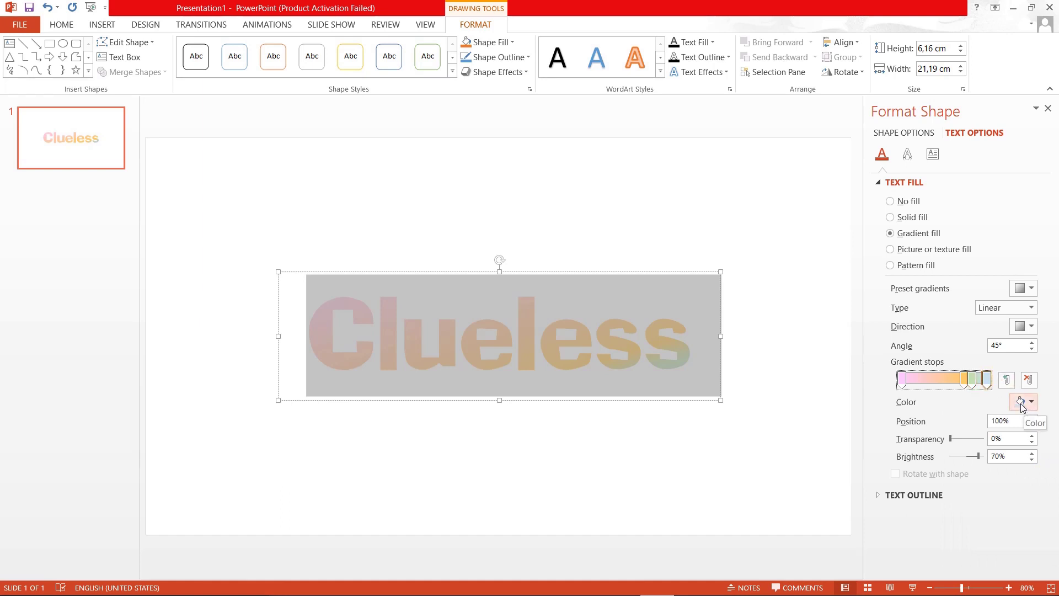
Step: Move the orange stop from 51% to 33% and nudge the green stop slightly right
left_click(945, 381)
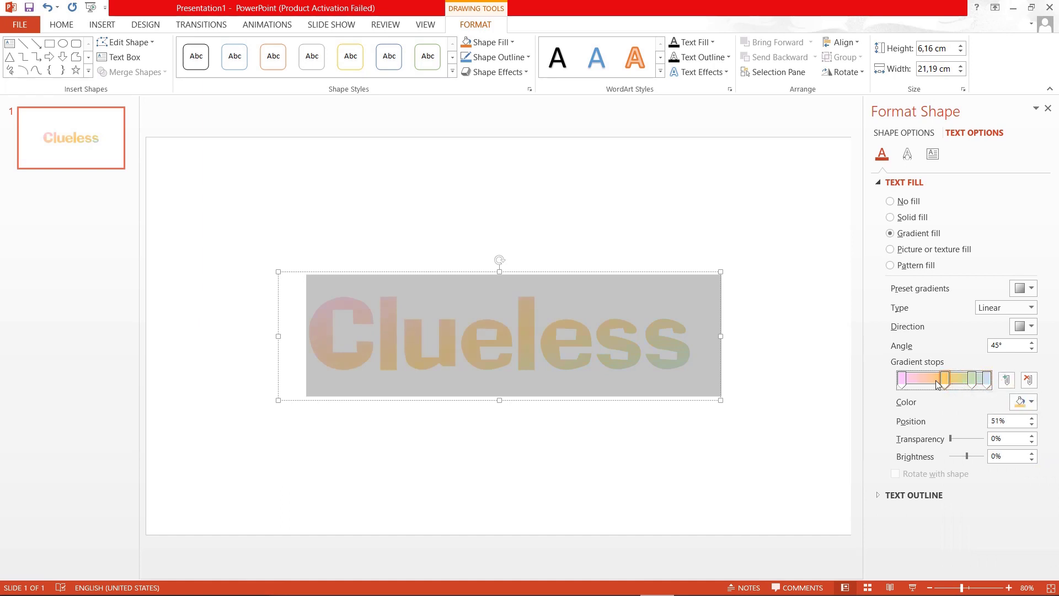
mouse_move(937, 385)
left_mouse_down()
mouse_move(927, 384)
mouse_move(964, 386)
mouse_move(928, 385)
left_mouse_up()
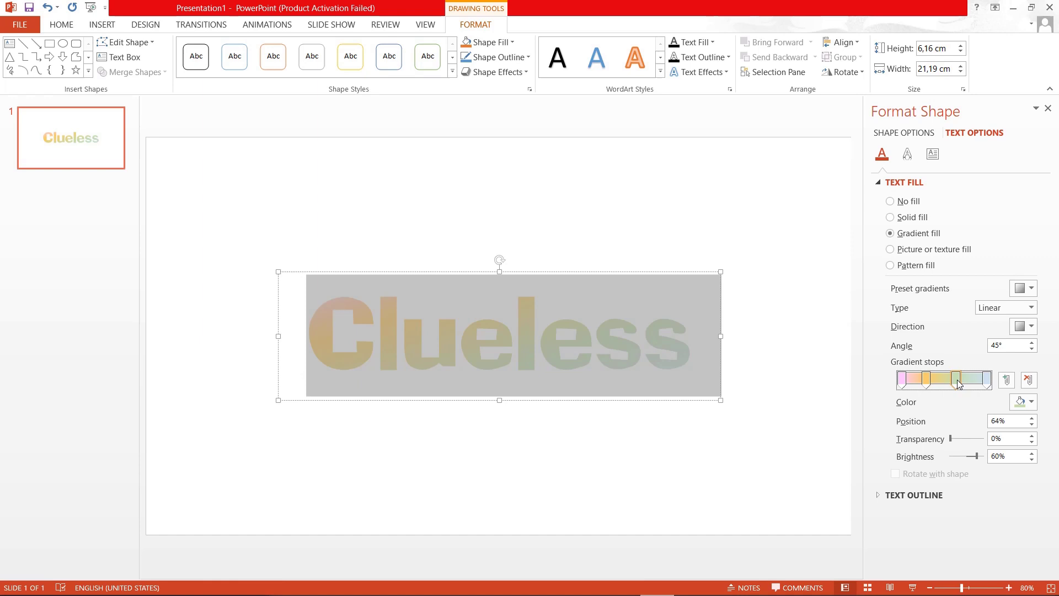
left_click(929, 386)
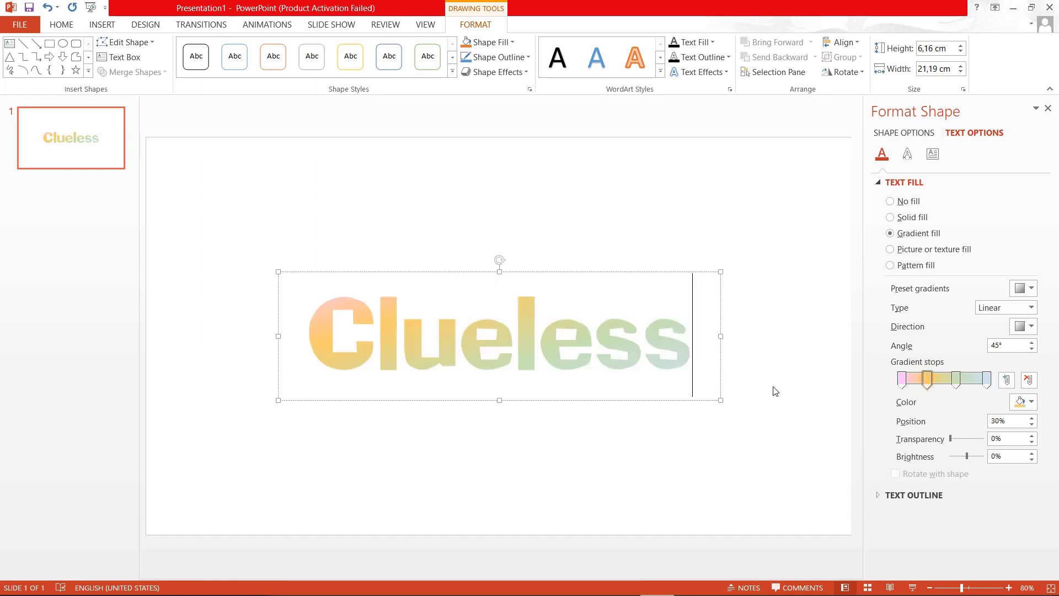
left_click(958, 384)
left_click_drag(957, 385, 967, 385)
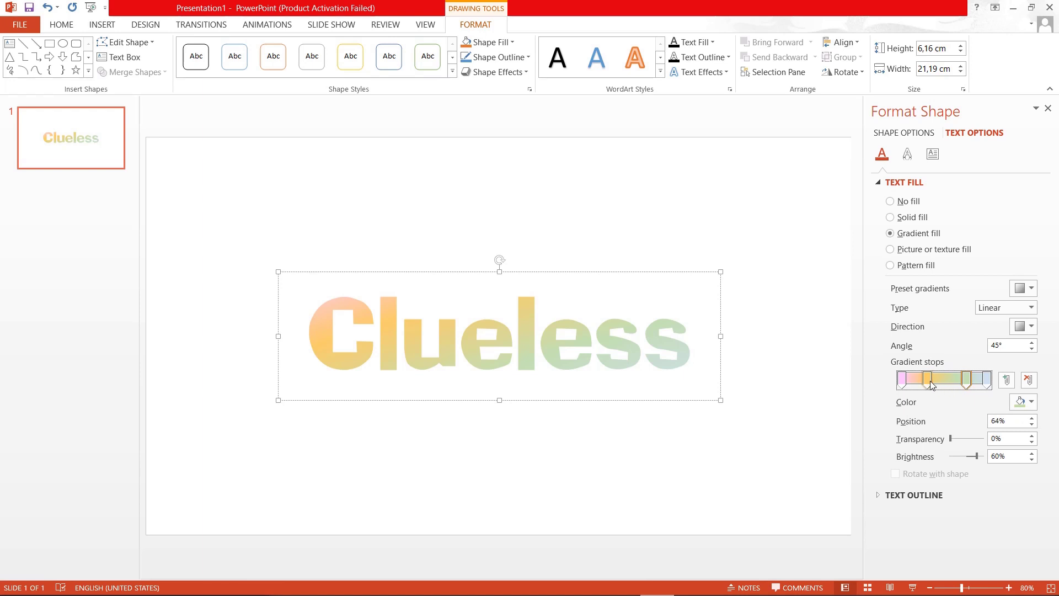
Step: Move the pink start stop to 12%, leaving the orange stop selected
left_click(938, 384)
left_click(910, 384)
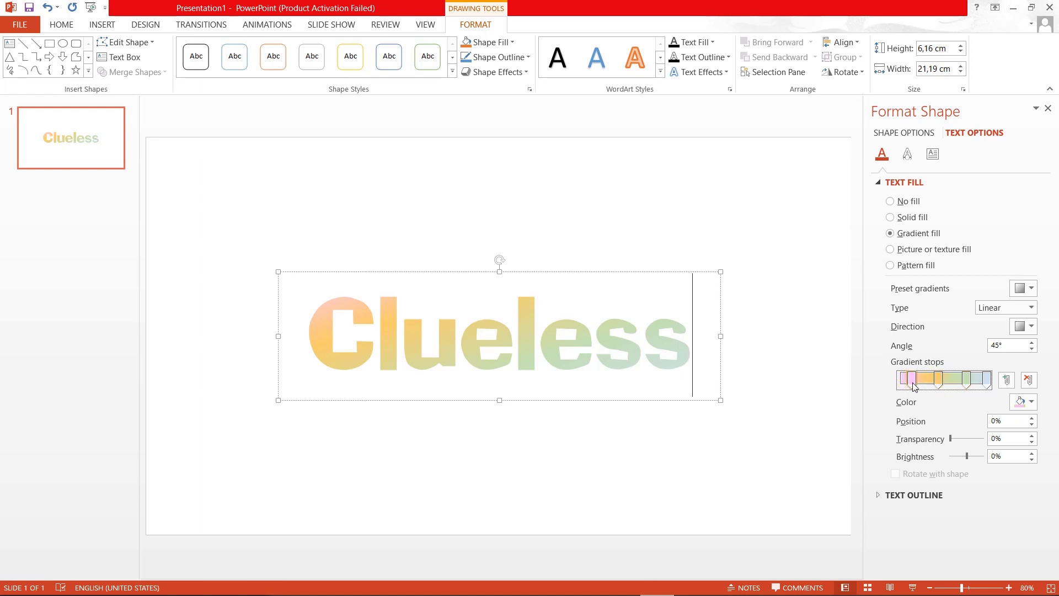
left_click_drag(941, 384, 899, 385)
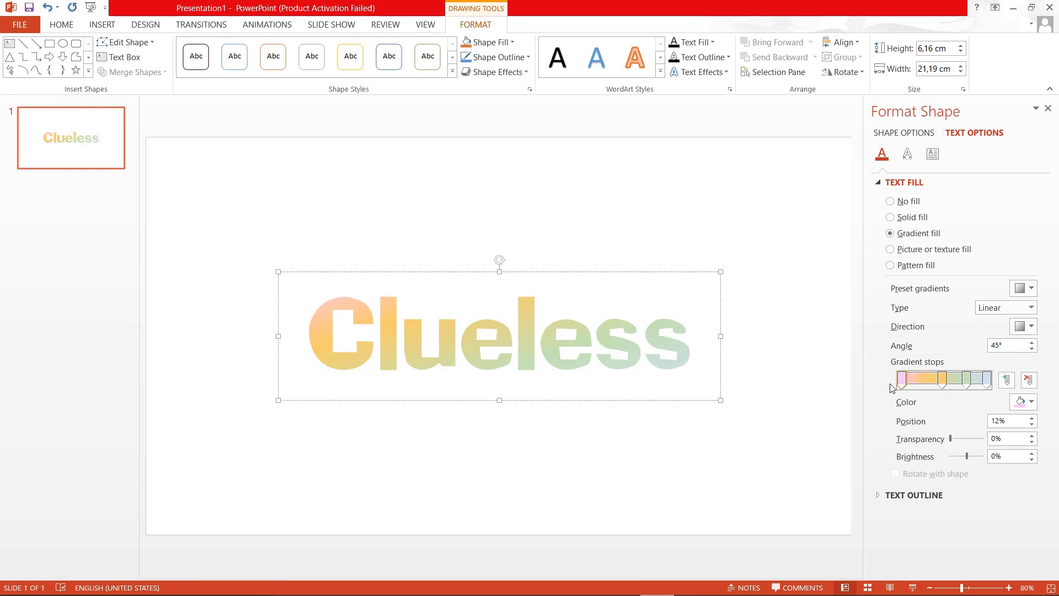
left_click(942, 385)
left_click(967, 381)
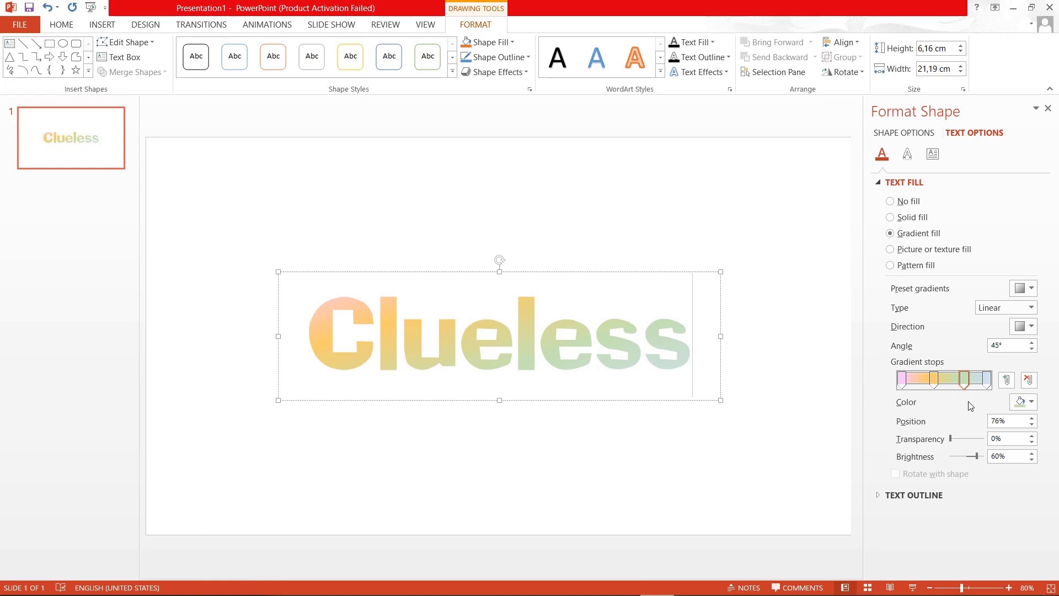
left_click(936, 385)
Step: Recolour the orange gradient stop pink via More Colors
left_click(1015, 403)
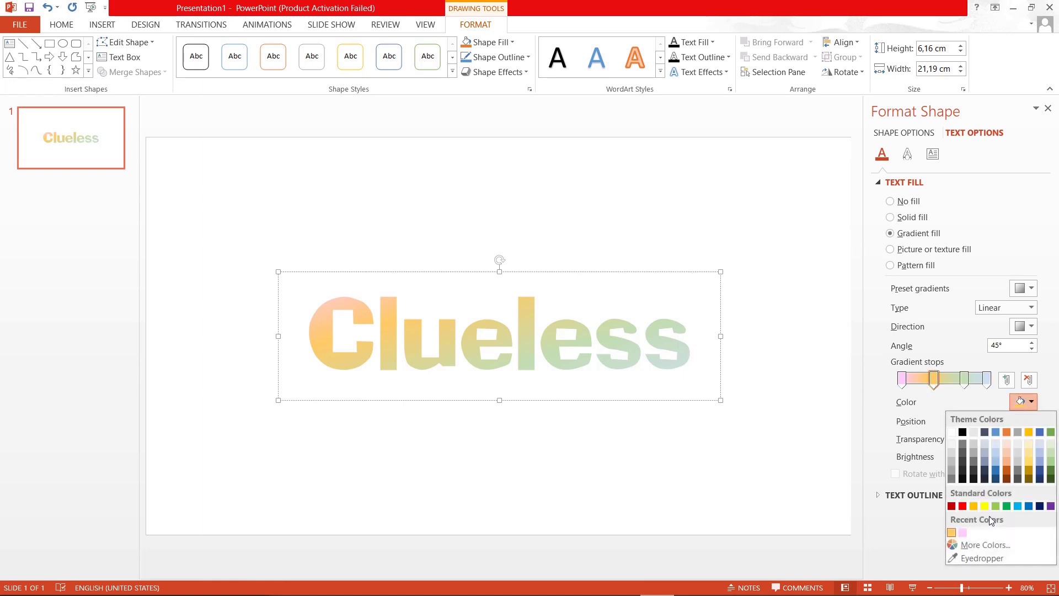
left_click(993, 545)
left_click(512, 270)
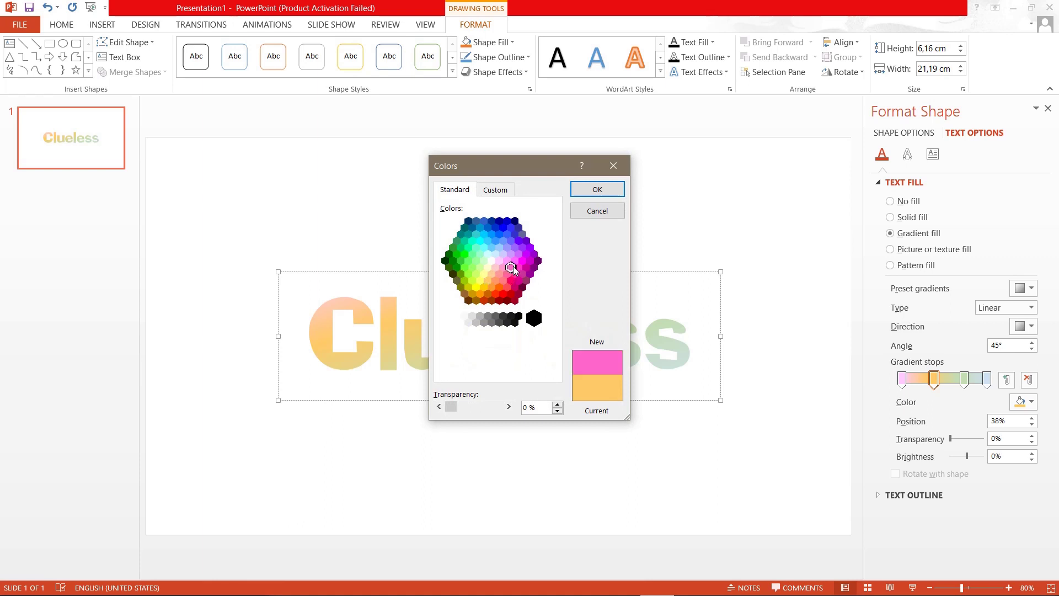
left_click(579, 191)
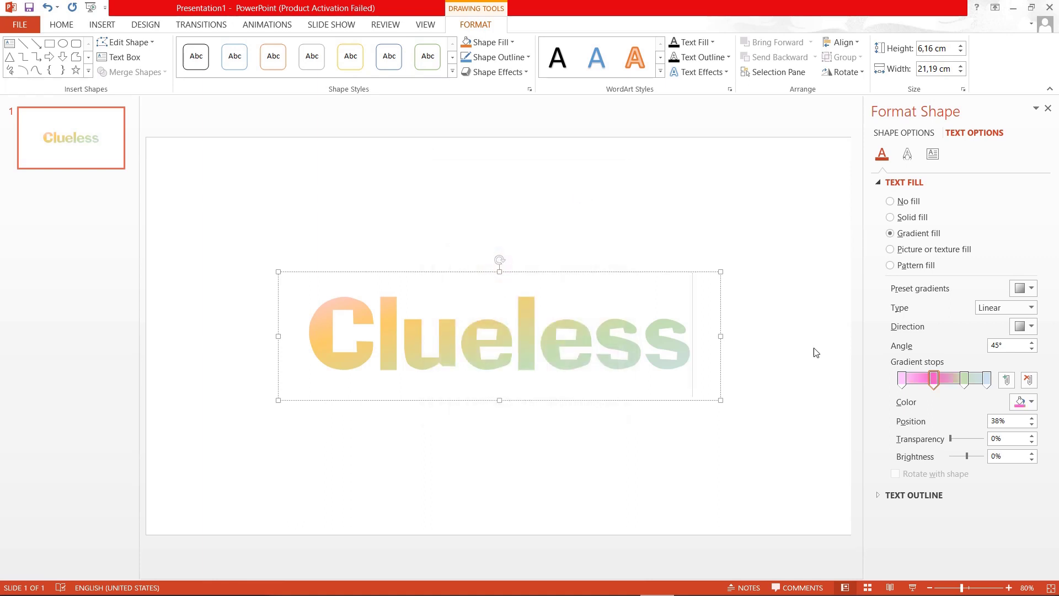
Step: Apply the recently used pink to the 30% stop with the whole word selected
left_click_drag(711, 356, 567, 348)
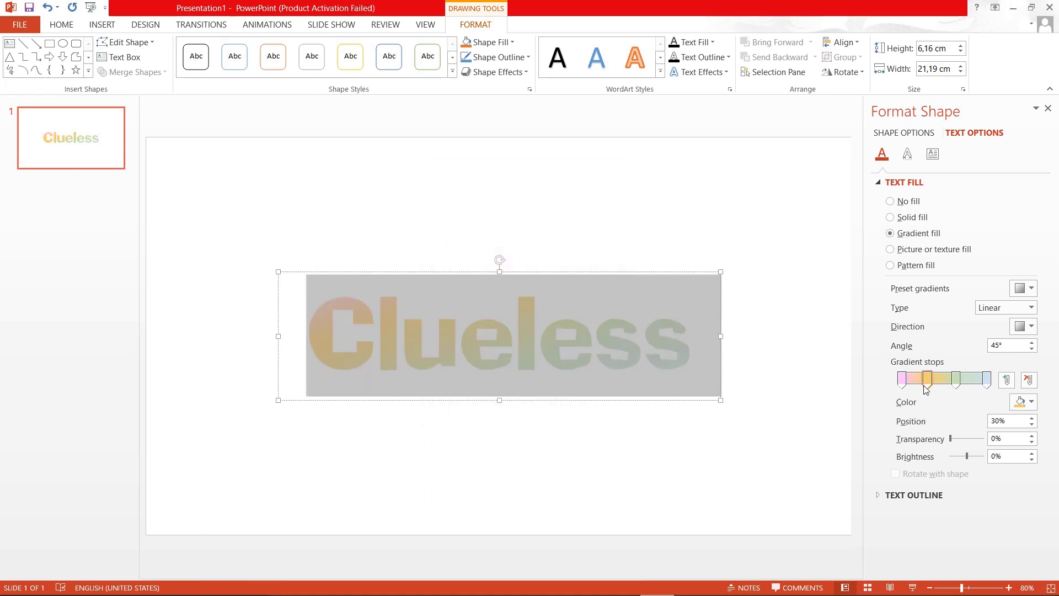
left_click(1016, 405)
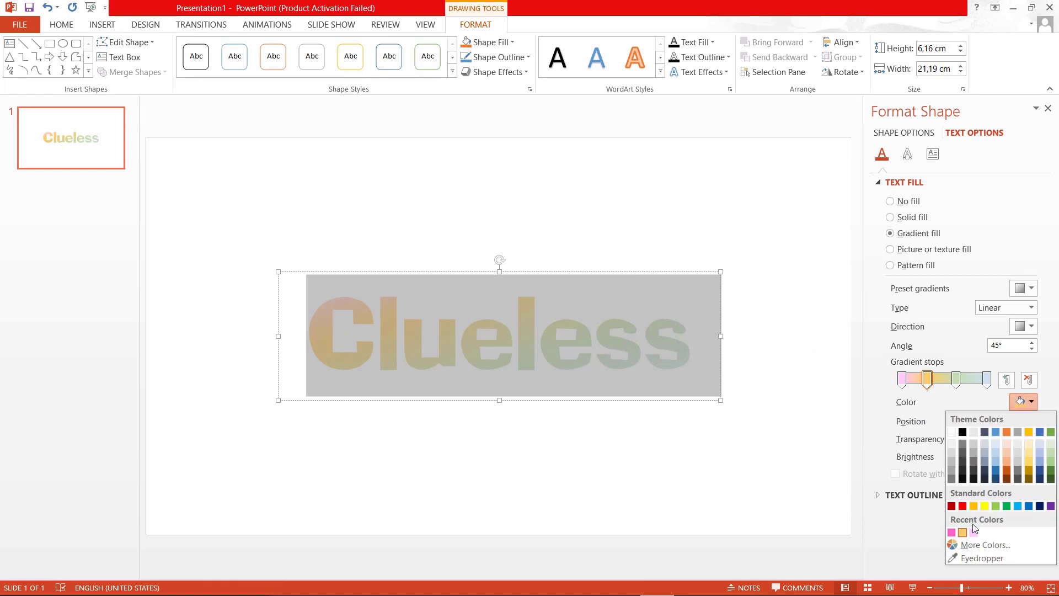
left_click(953, 532)
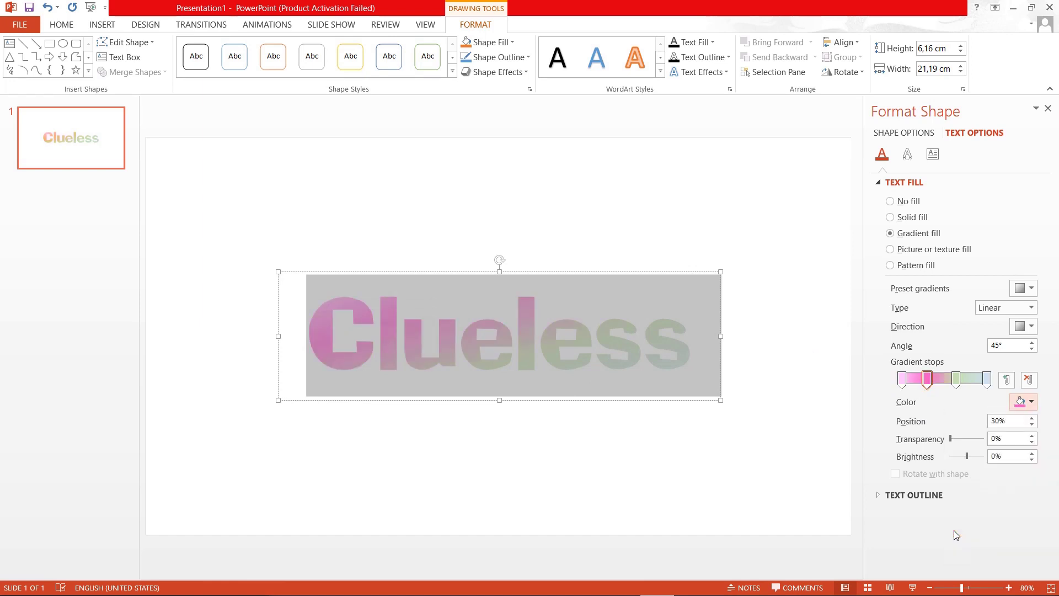
left_click(831, 397)
left_click(643, 349)
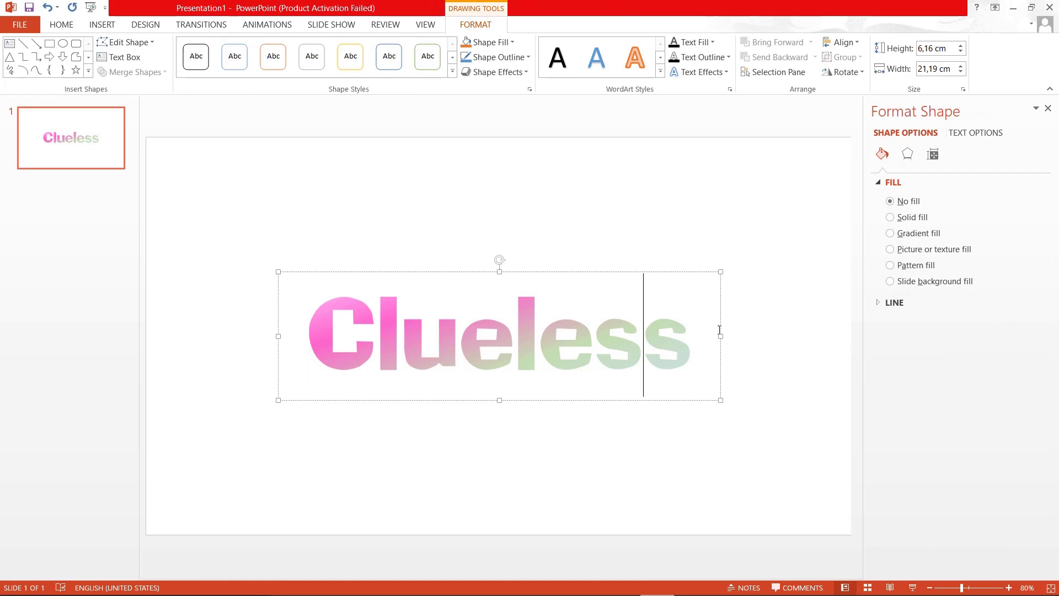
Step: Raise the brightness of the 30% pink stop to a pastel shade
left_click(960, 133)
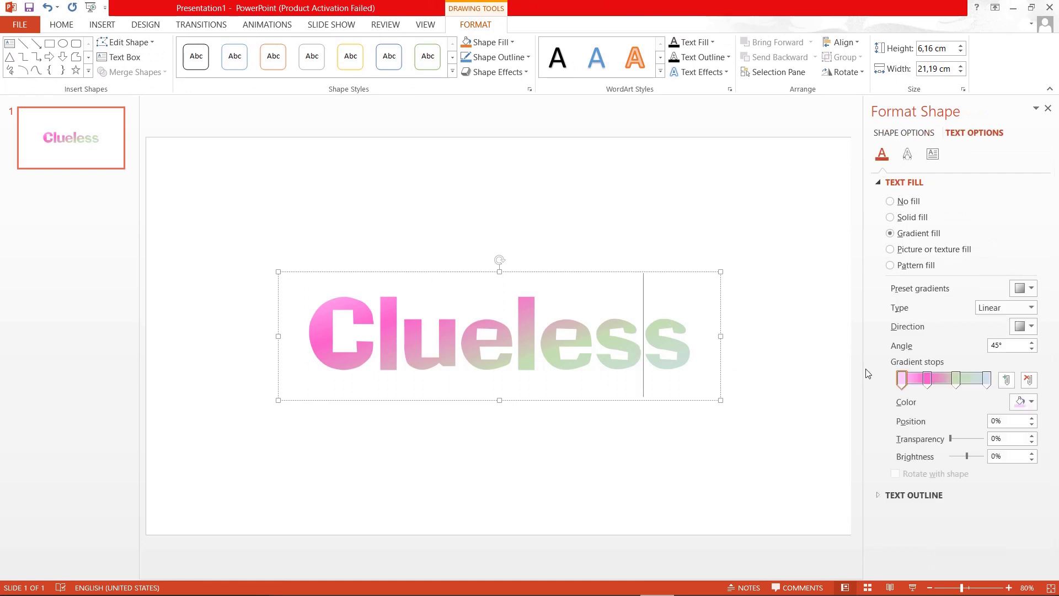
left_click(928, 381)
left_click_drag(951, 439, 972, 461)
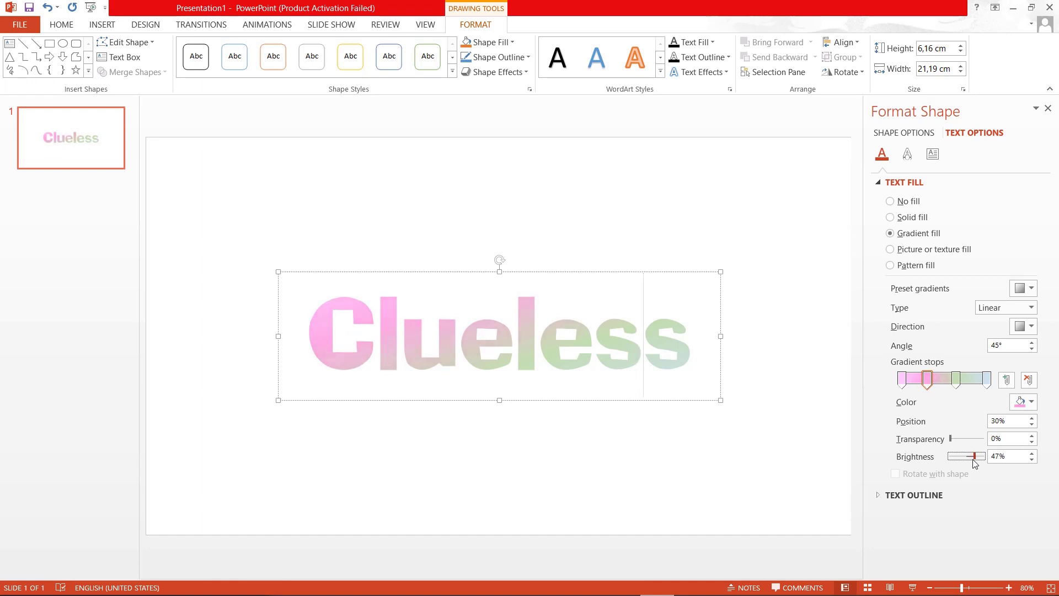
Step: Change the 64% green stop to Blue, Accent 1, Lighter 60%
left_click(959, 382)
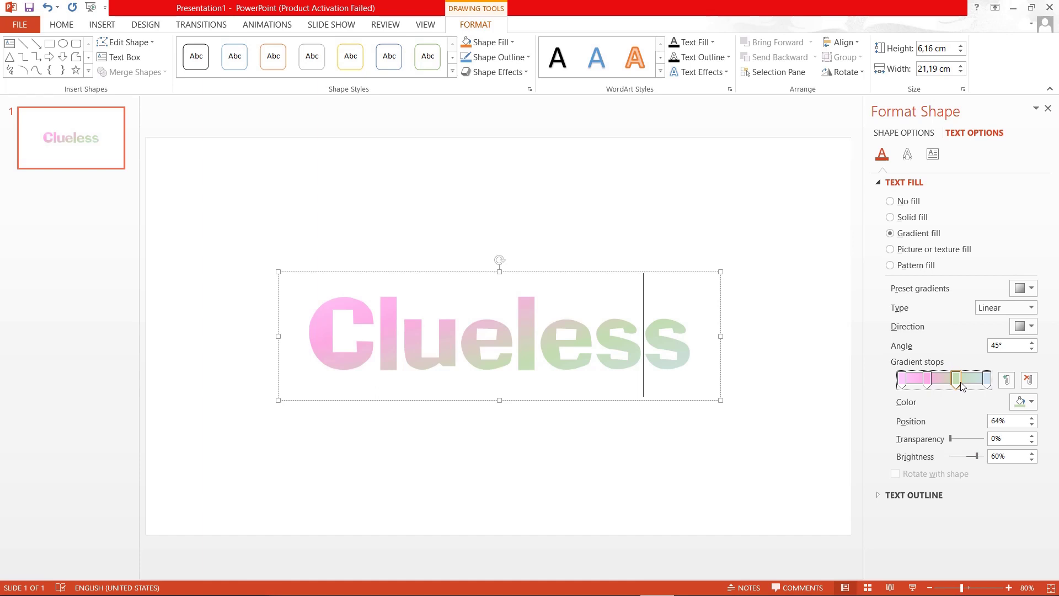
left_click(1023, 402)
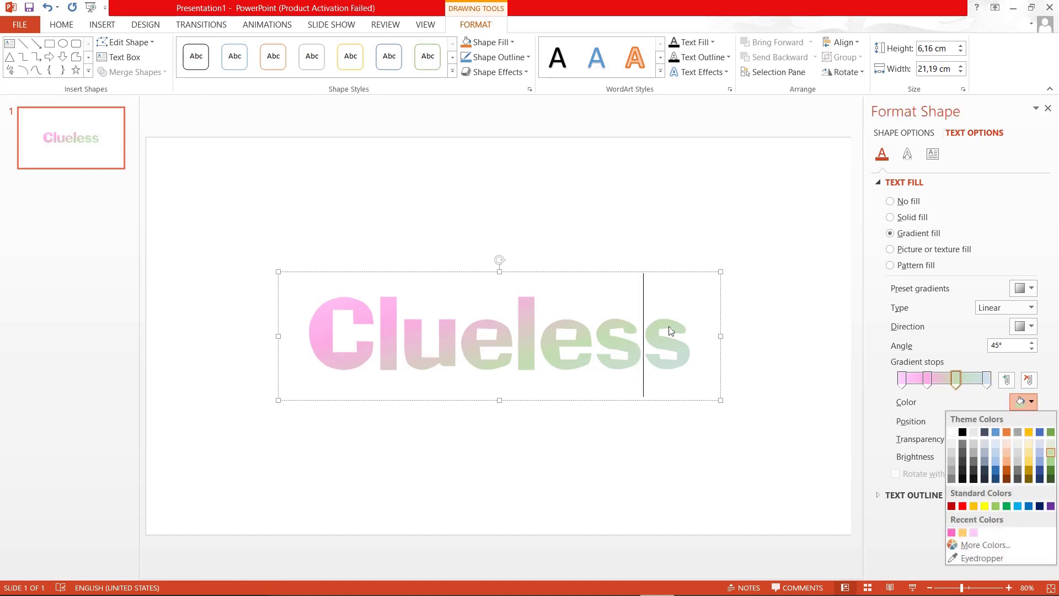
key("Escape")
key("ctrl+a")
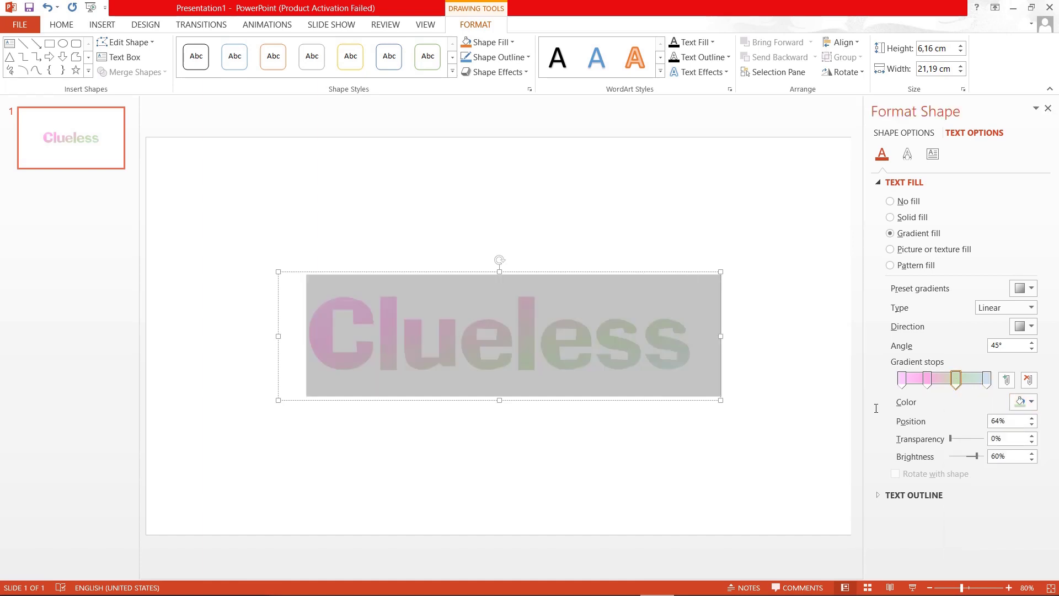
left_click(1023, 402)
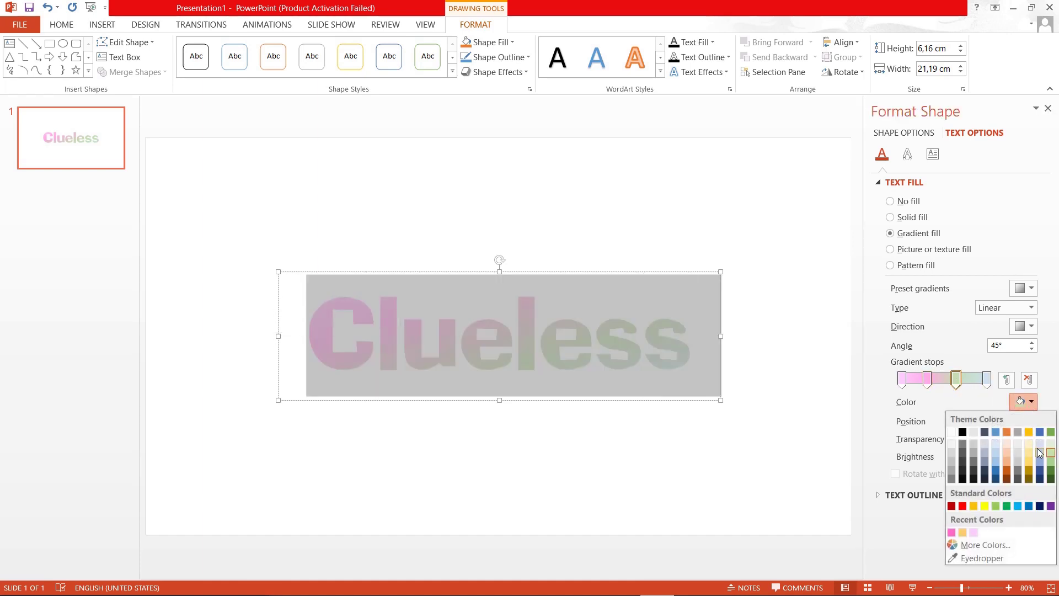
left_click(999, 454)
left_click(720, 372)
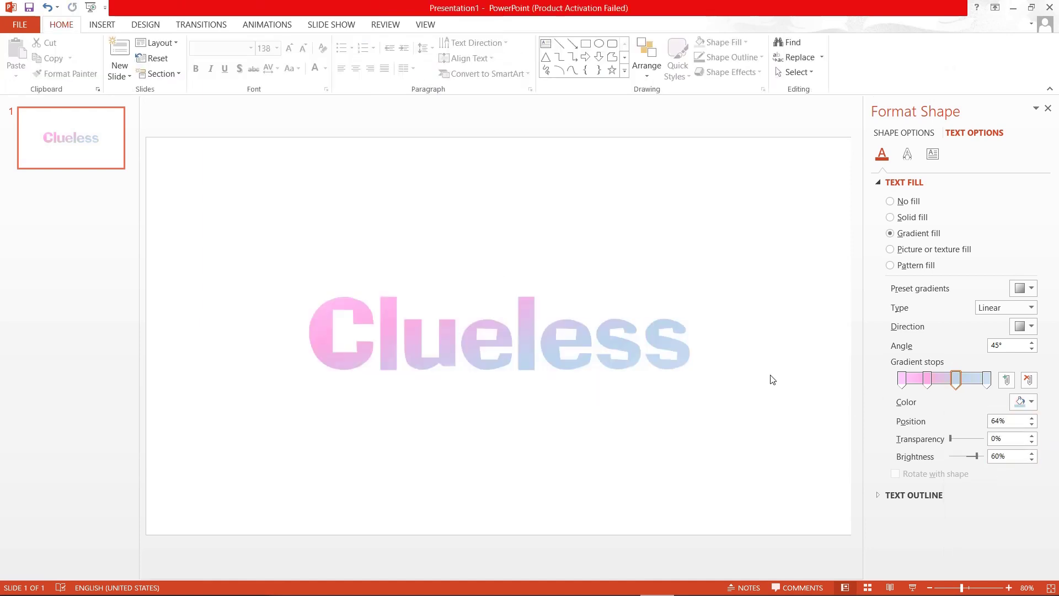
Step: Deselect the text so the Format Background pane shows the slide's solid white fill
left_click(772, 380)
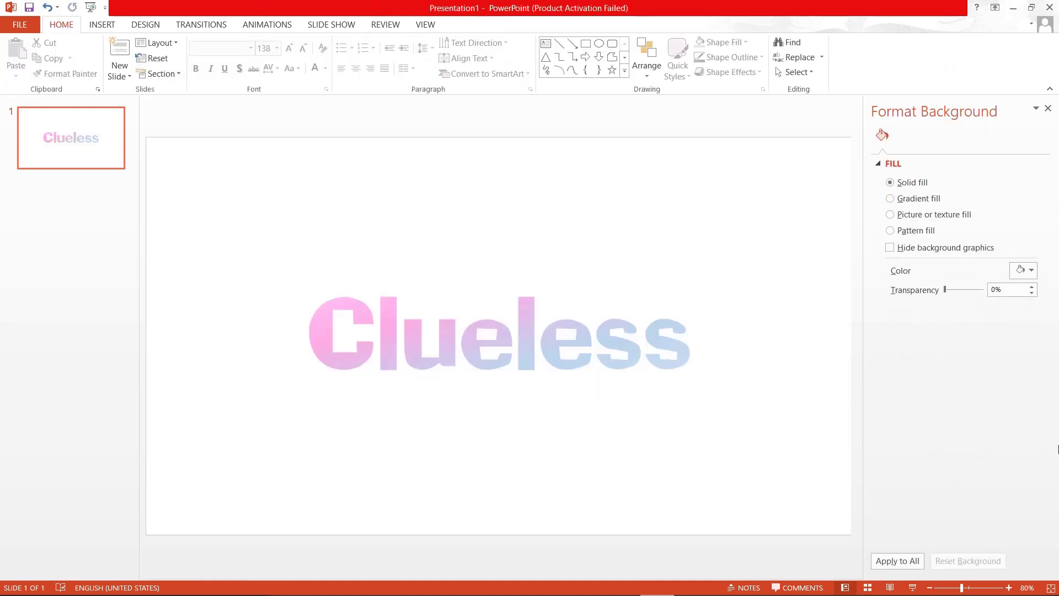